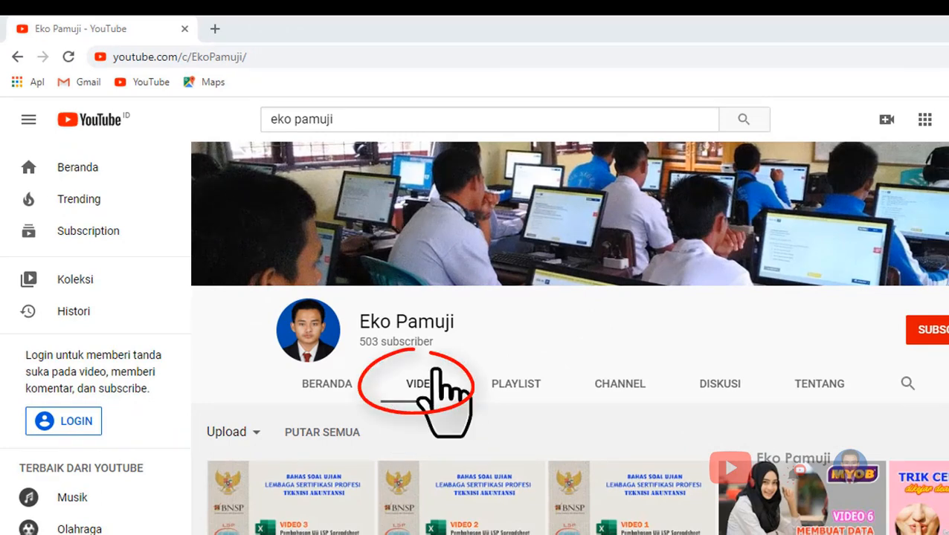
# Open the YouTube channel's playlists and browse through them.
pyautogui.click(519, 386)
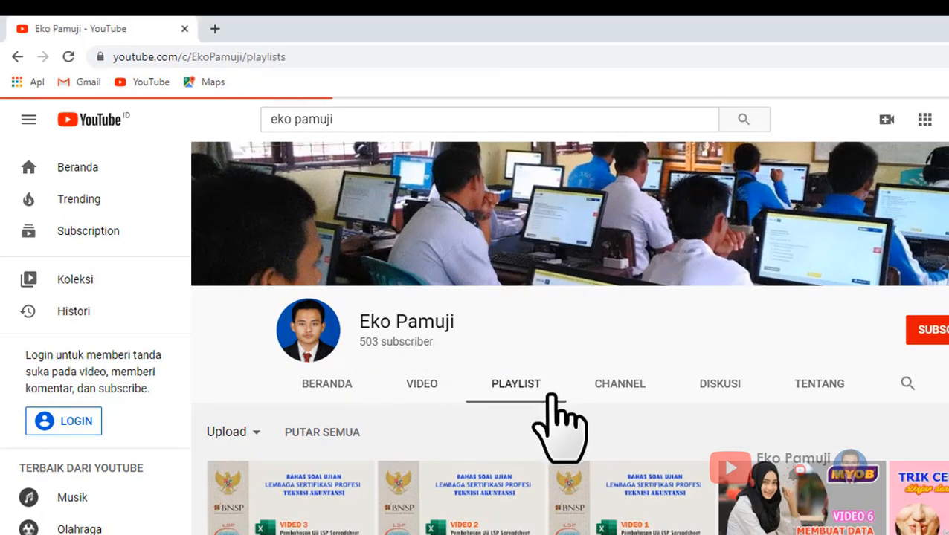
pyautogui.scroll(-2, 617, 446)
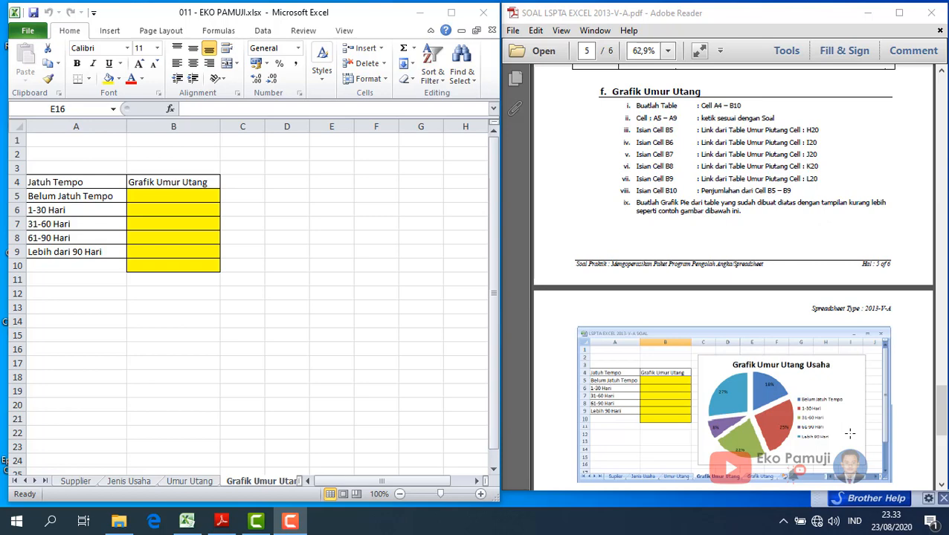
# Review the PDF instruction for cell B5 and examine the source totals H20, I20 and J20 on Excel's Umur Utang sheet.
pyautogui.click(849, 433)
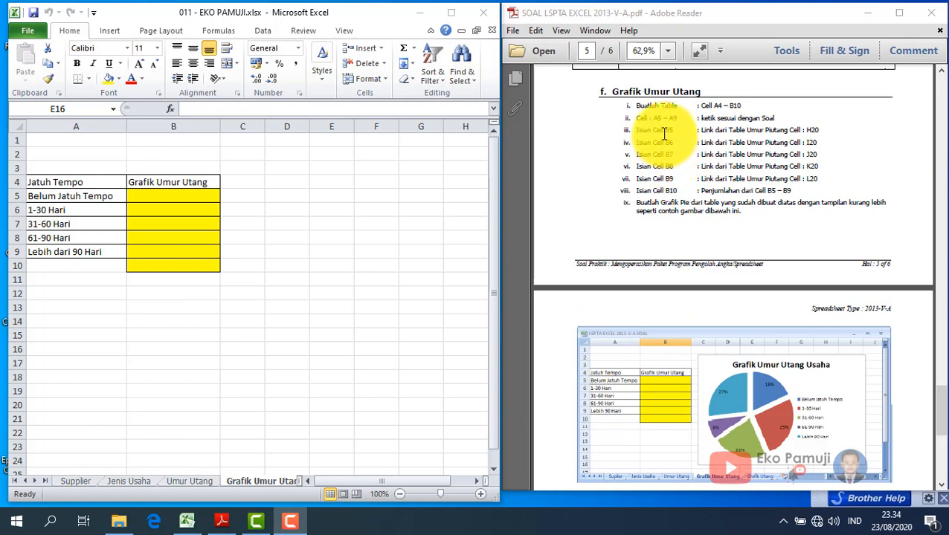
pyautogui.moveTo(636, 130); pyautogui.dragTo(674, 130)
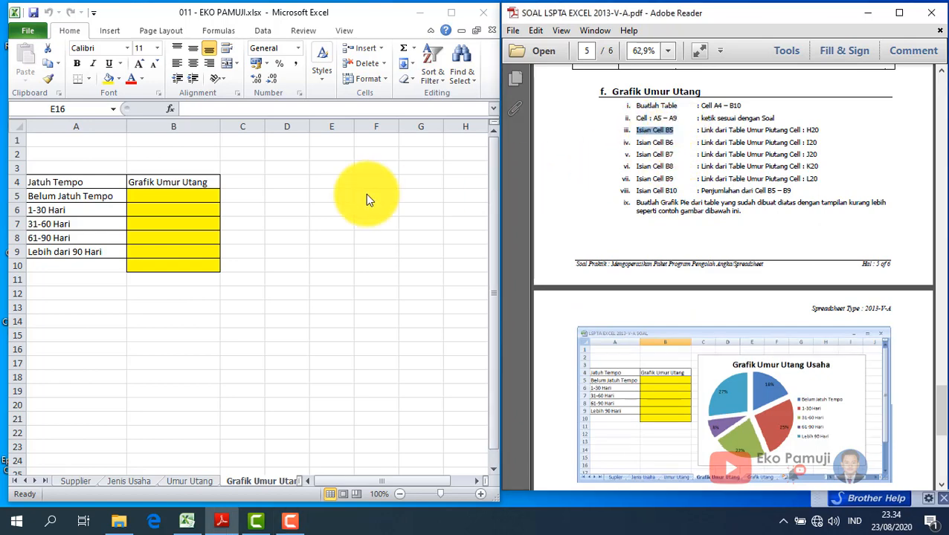
pyautogui.click(195, 198)
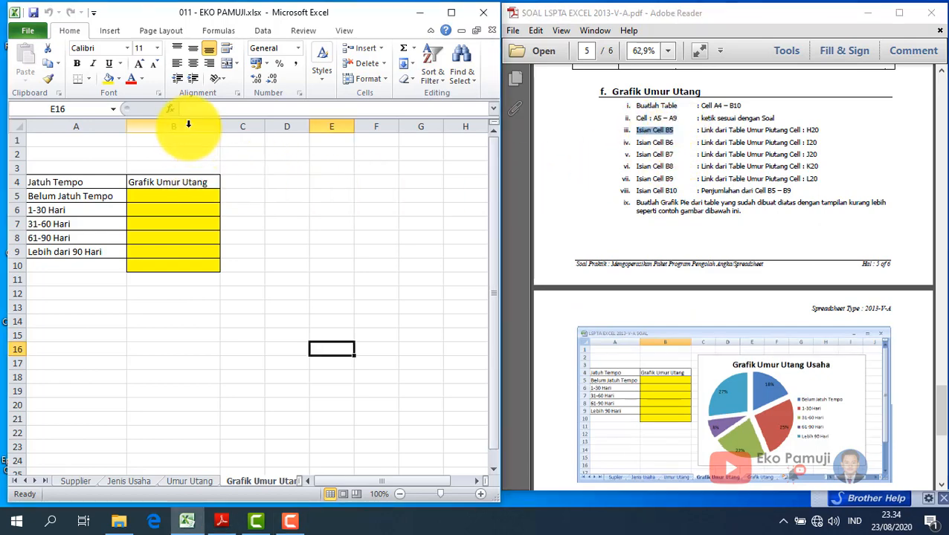
pyautogui.click(187, 125)
pyautogui.click(175, 195)
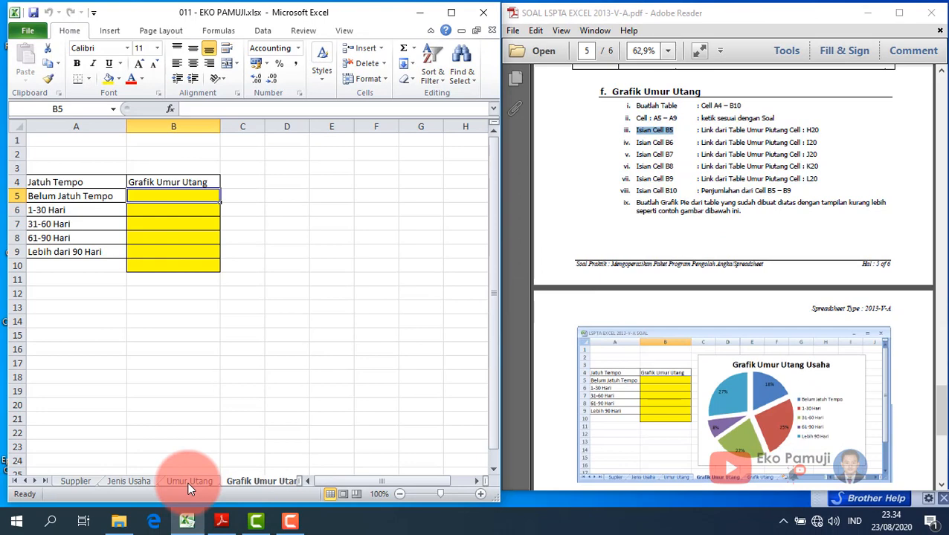
pyautogui.click(188, 482)
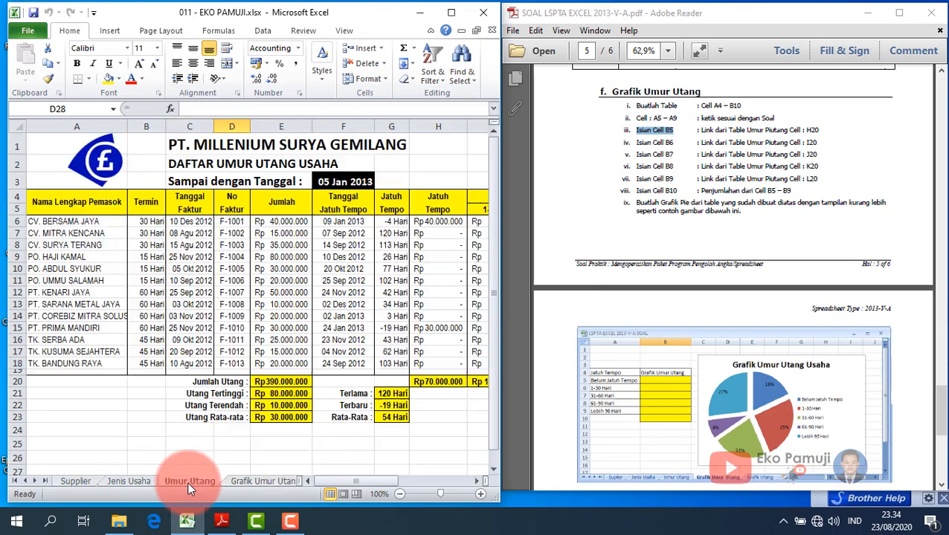
pyautogui.click(446, 382)
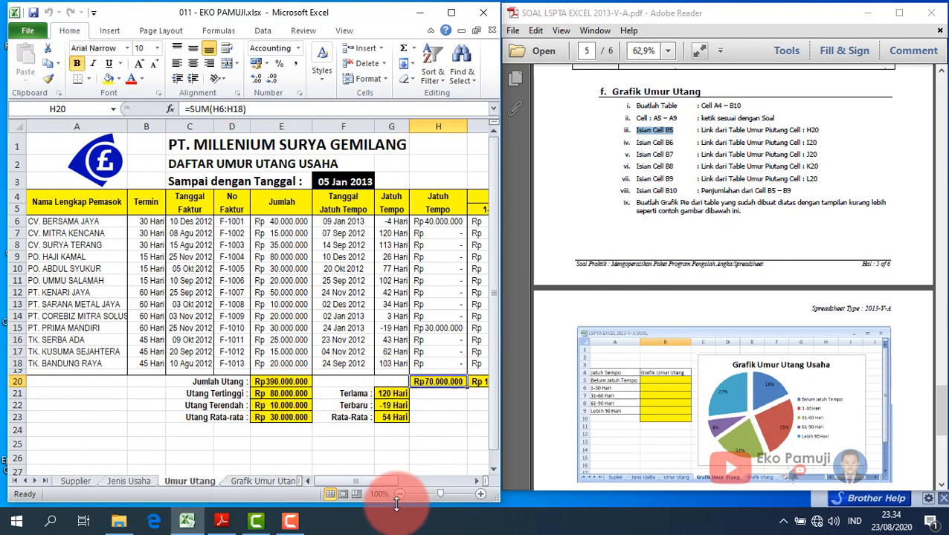
pyautogui.click(447, 383)
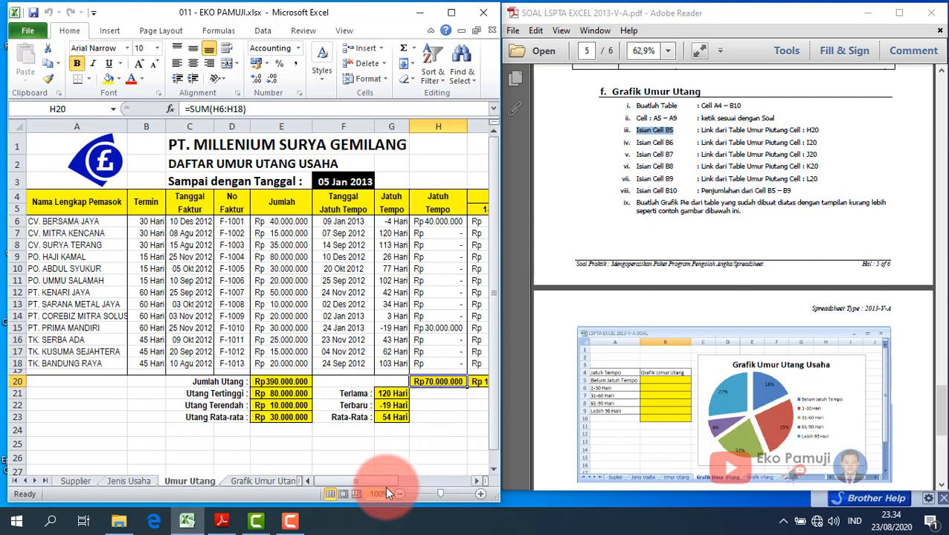
pyautogui.moveTo(383, 482); pyautogui.dragTo(397, 483)
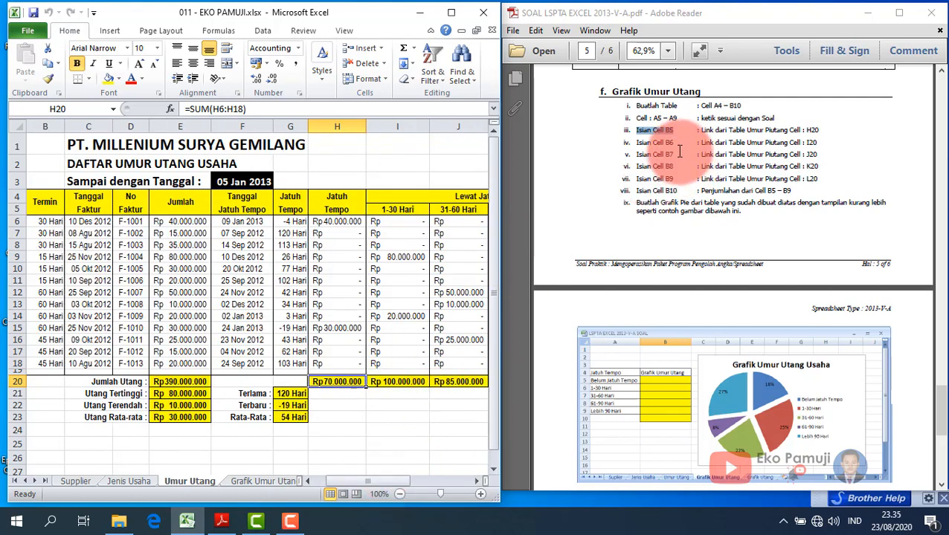
pyautogui.click(399, 382)
pyautogui.moveTo(382, 481); pyautogui.dragTo(395, 481)
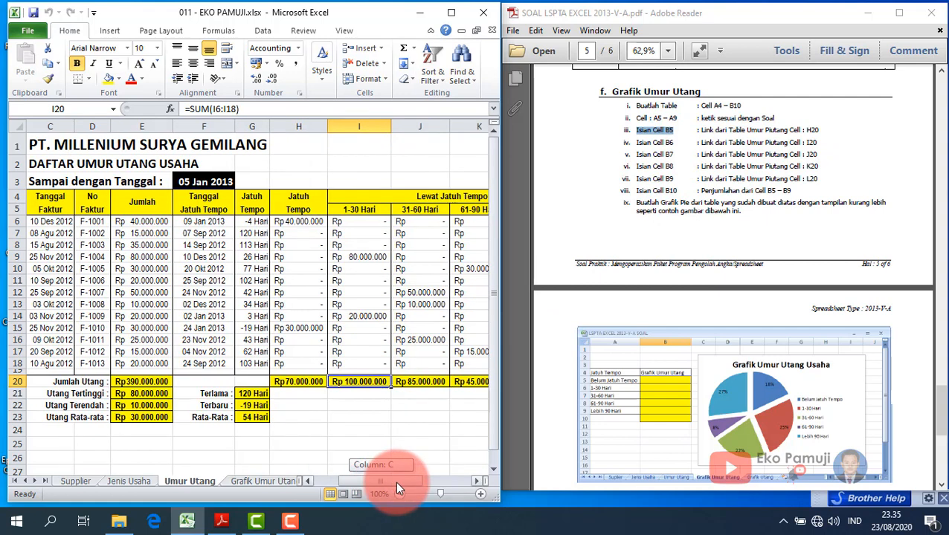
pyautogui.click(418, 380)
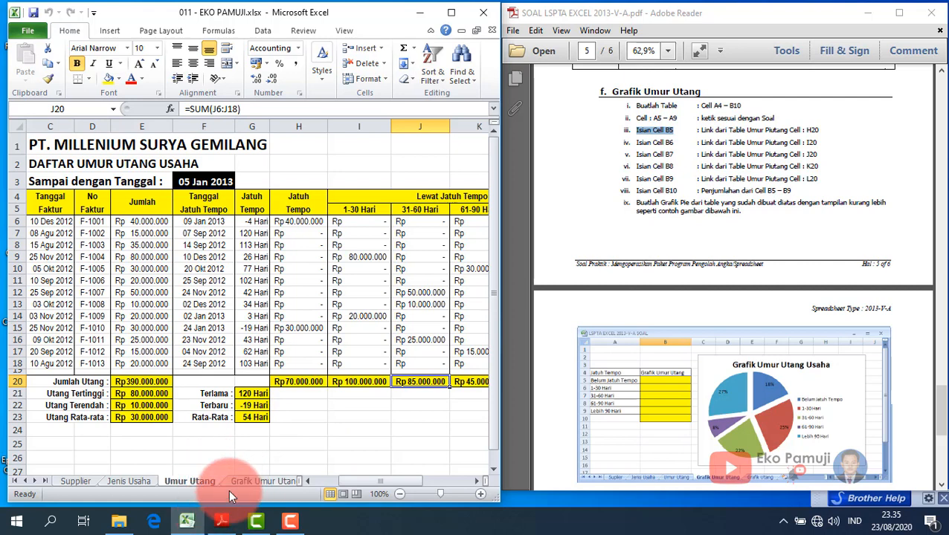
# Link cell B5 of the Grafik Umur Utang sheet to cell H20 of the Umur Utang sheet.
pyautogui.click(251, 480)
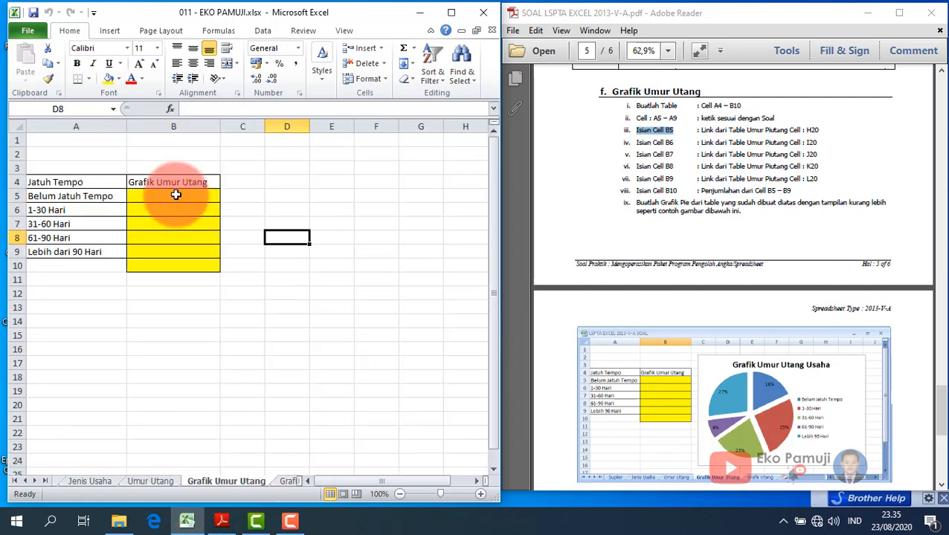
pyautogui.click(175, 195)
pyautogui.write('=')
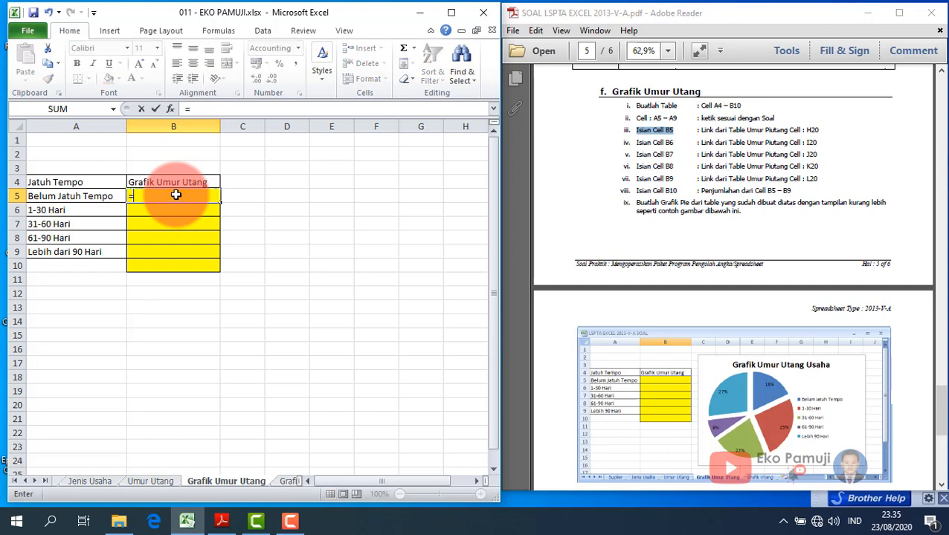
pyautogui.click(151, 481)
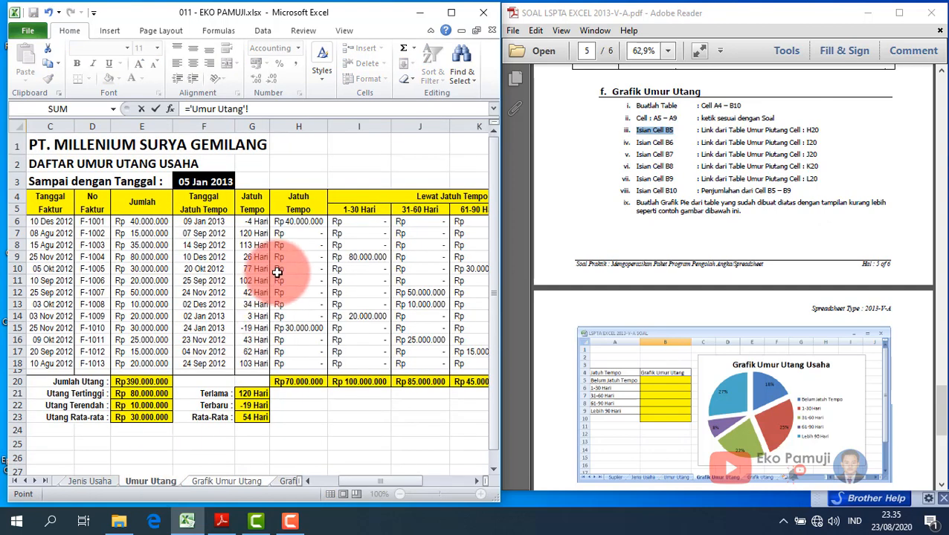
pyautogui.click(296, 381)
pyautogui.press('Return')
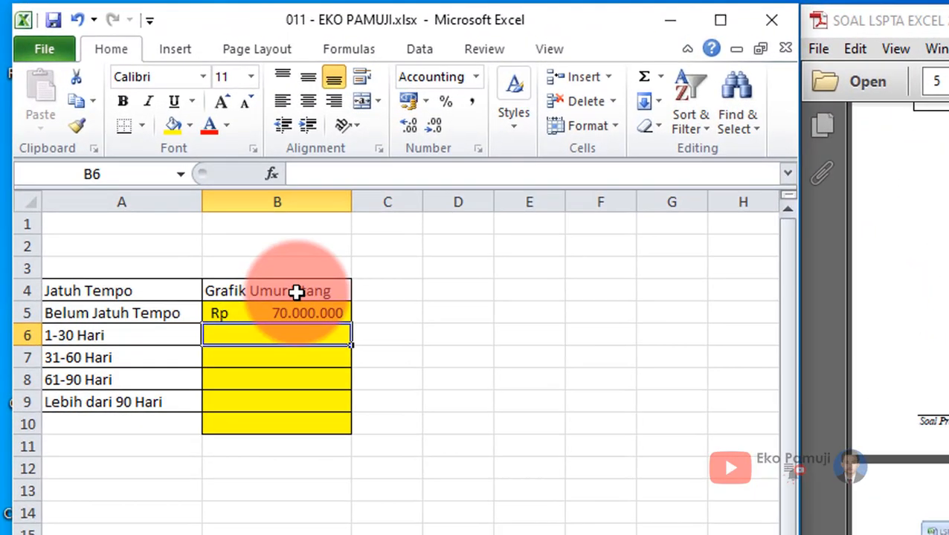
# Copy the full formula text ='Umur Utang'!H20 from cell B5 and leave the cell unchanged.
pyautogui.click(290, 314)
pyautogui.moveTo(431, 174); pyautogui.dragTo(248, 174)
pyautogui.rightClick(363, 173)
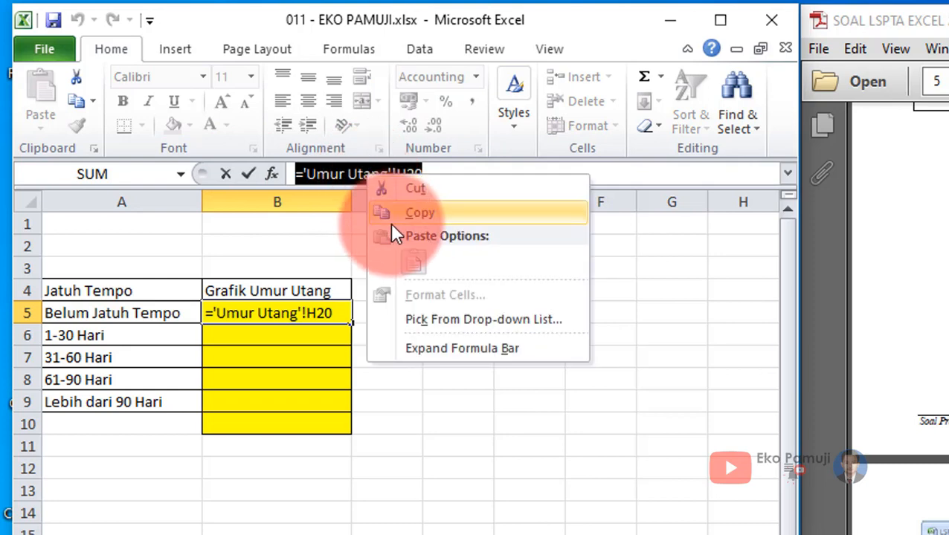
pyautogui.click(420, 212)
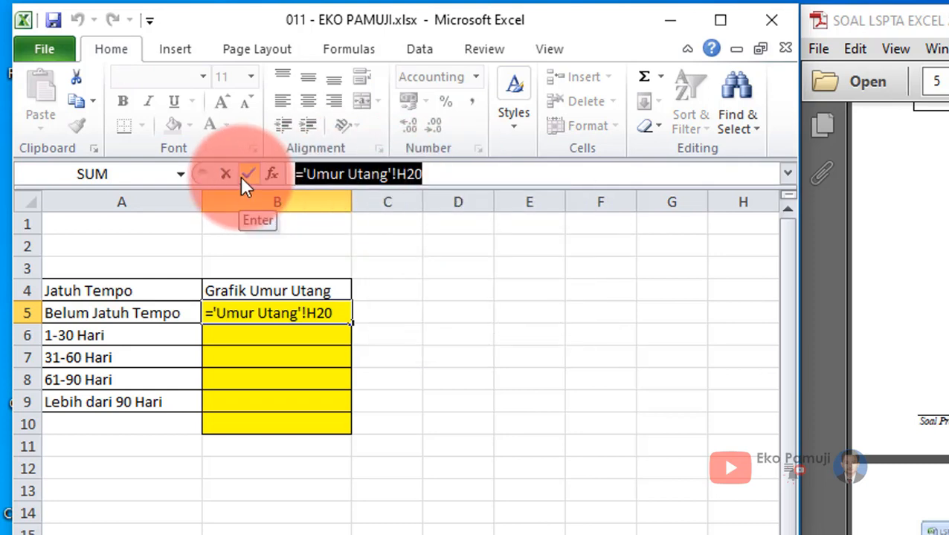
pyautogui.hotkey('ctrl', 'c')
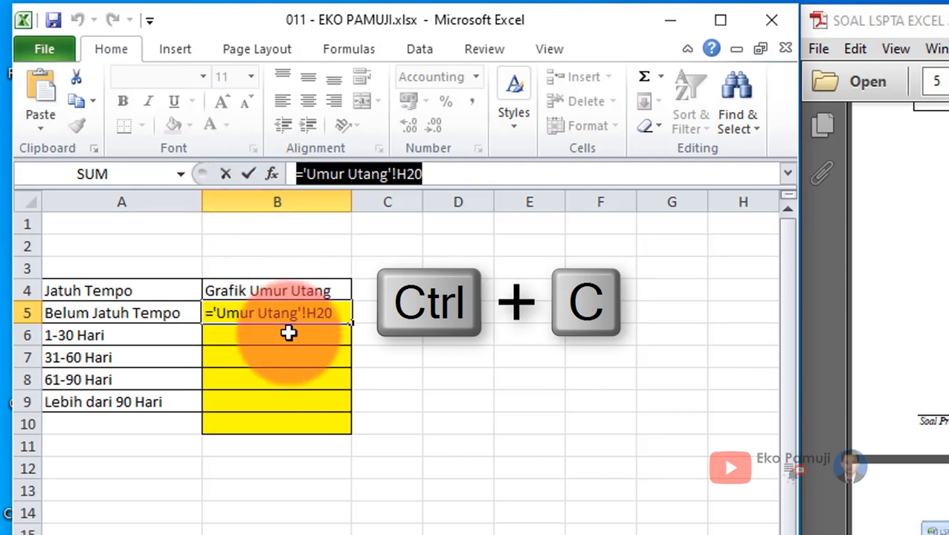
pyautogui.press('Return')
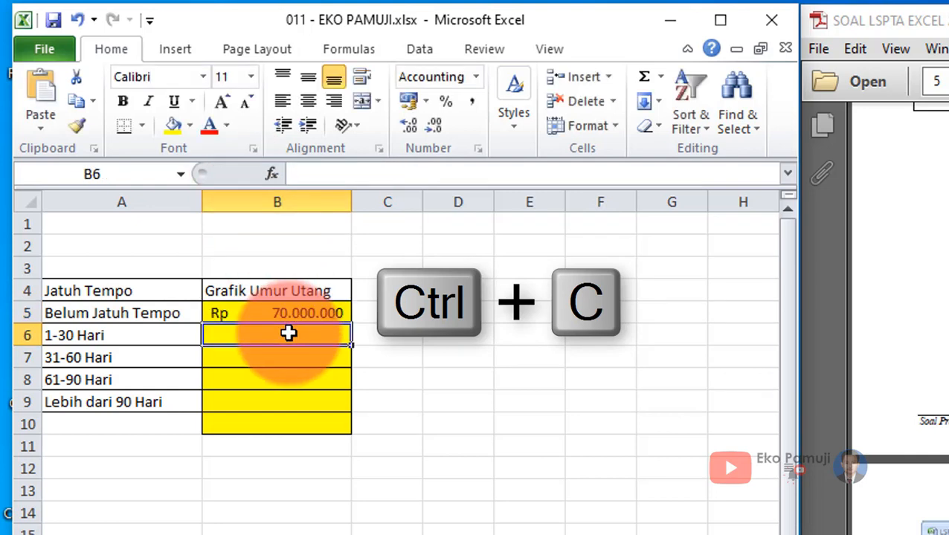
# Paste the copied formula text into cell B6 and change its reference to 'Umur Utang'!I20.
pyautogui.click(302, 175)
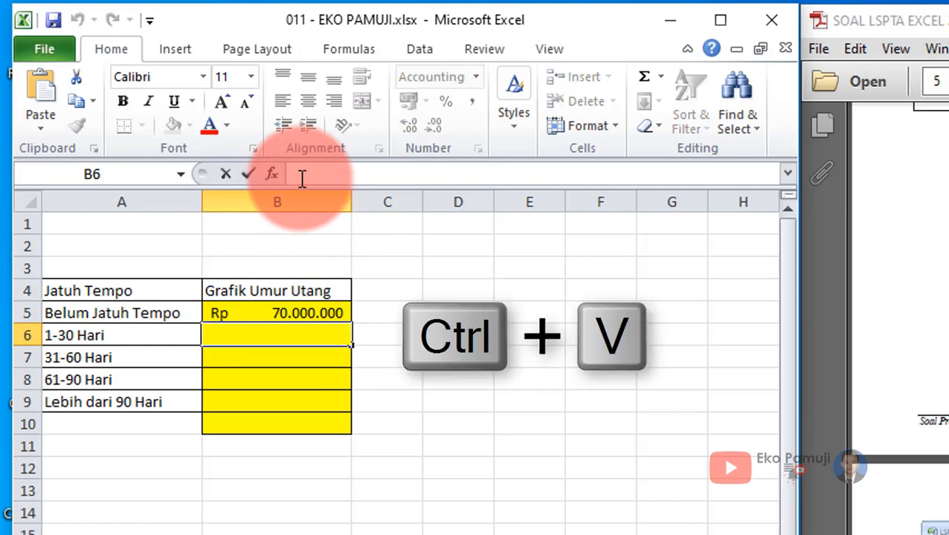
pyautogui.hotkey('ctrl', 'v')
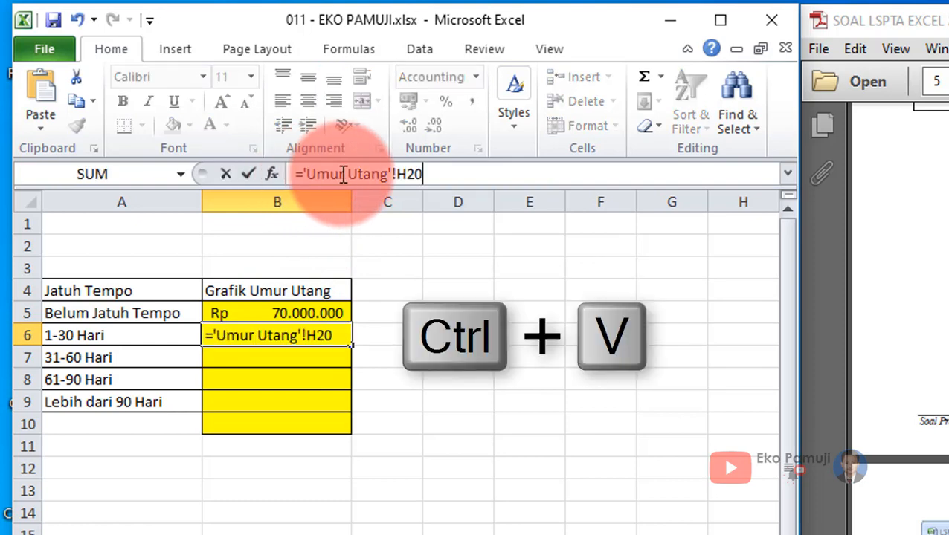
pyautogui.moveTo(408, 174); pyautogui.dragTo(398, 174)
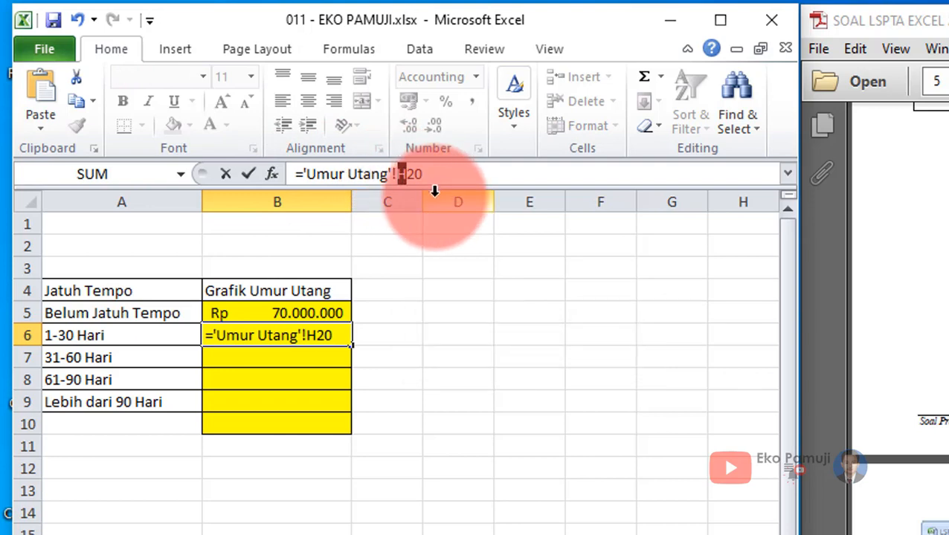
pyautogui.press('Return')
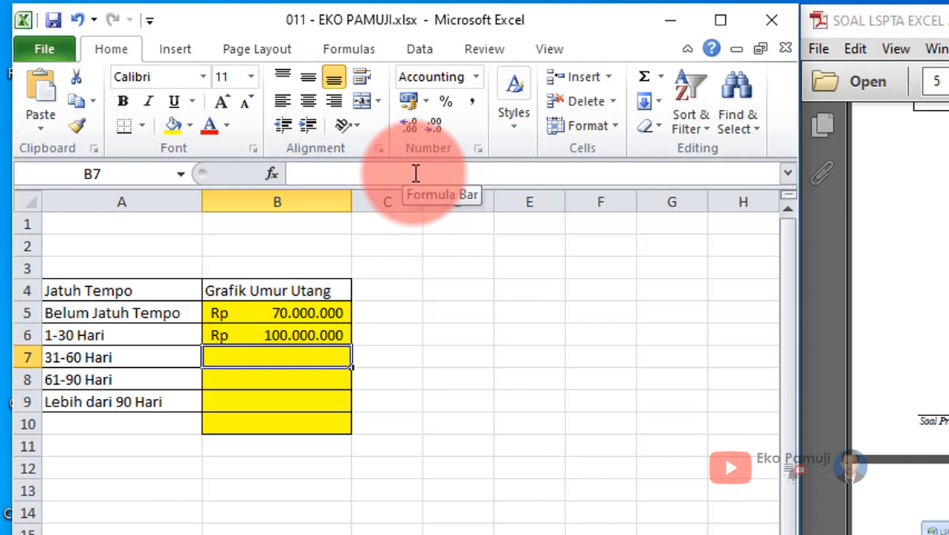
# Paste the copied formula text into cell B7 and change its reference to 'Umur Utang'!J20.
pyautogui.click(416, 174)
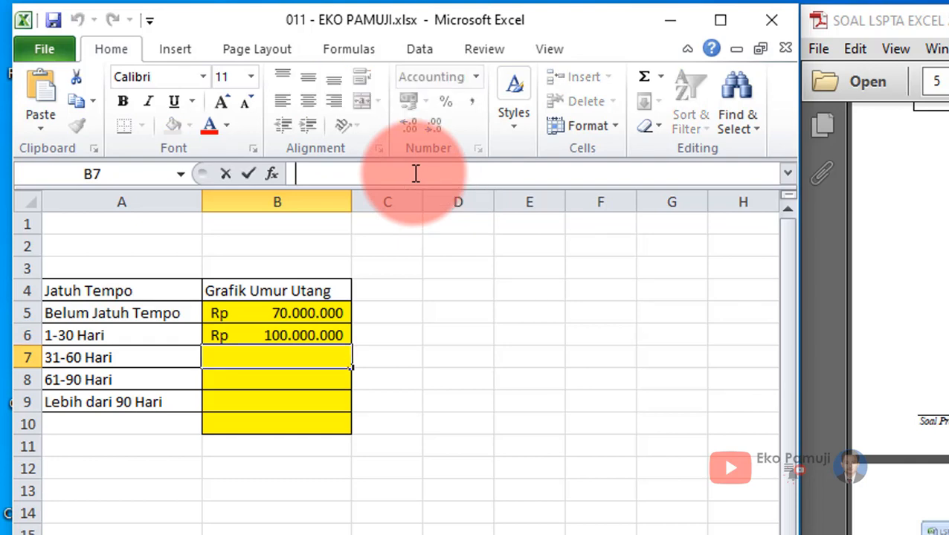
pyautogui.hotkey('ctrl', 'v')
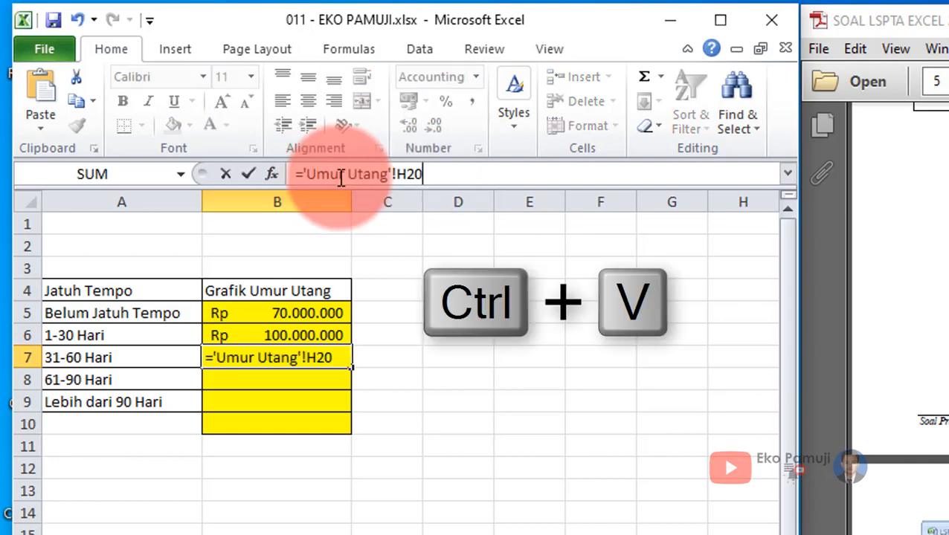
pyautogui.click(401, 173)
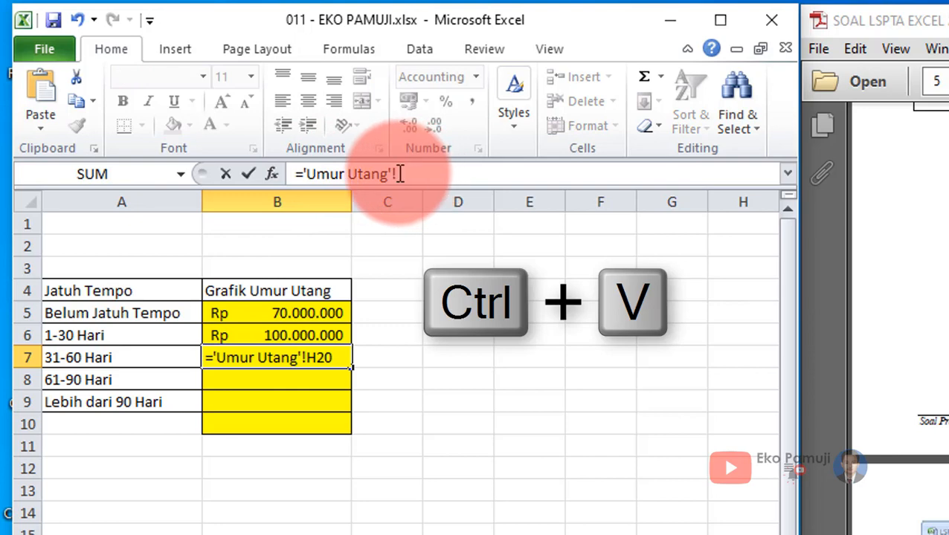
pyautogui.write('j')
pyautogui.press('Return')
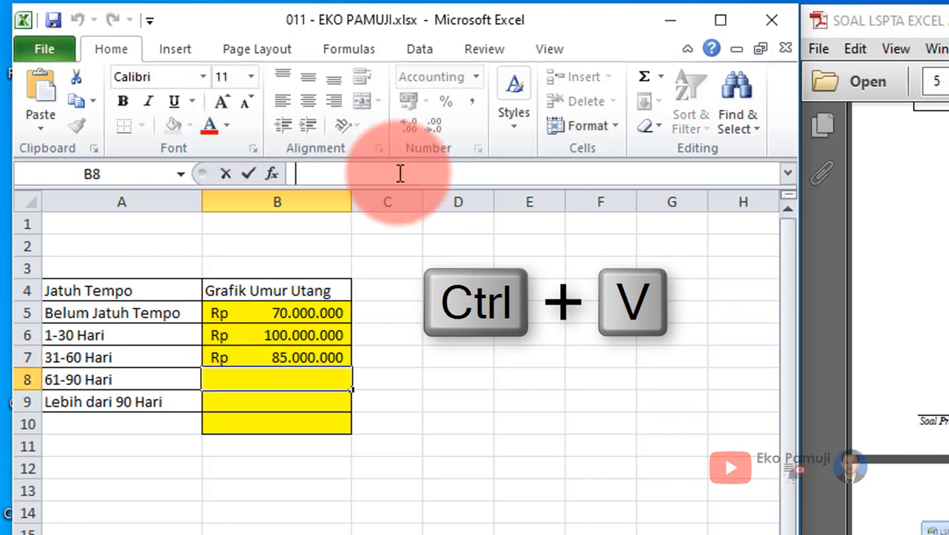
# Paste the copied formula text into cells B8 and B9, changing the references to 'Umur Utang'!K20 and 'Umur Utang'!L20 respectively.
pyautogui.hotkey('ctrl', 'v')
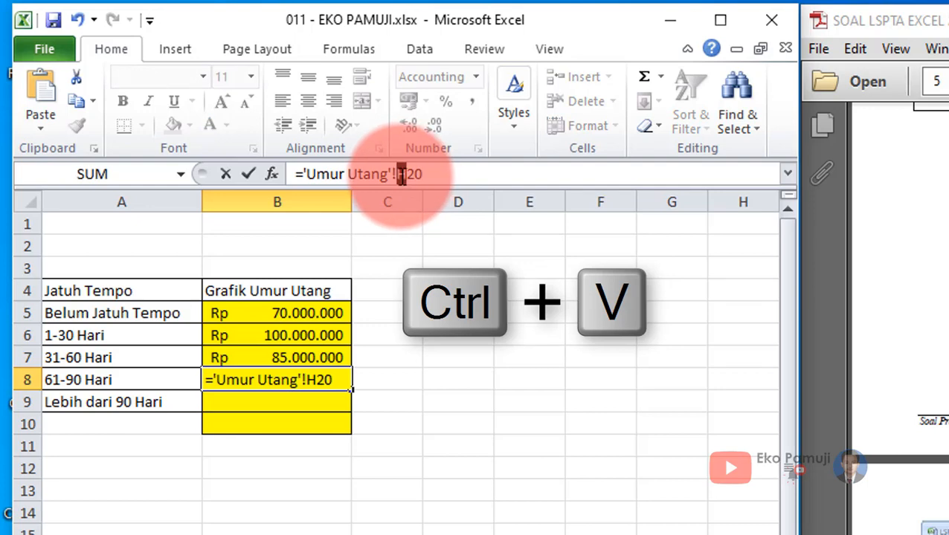
pyautogui.press('Return')
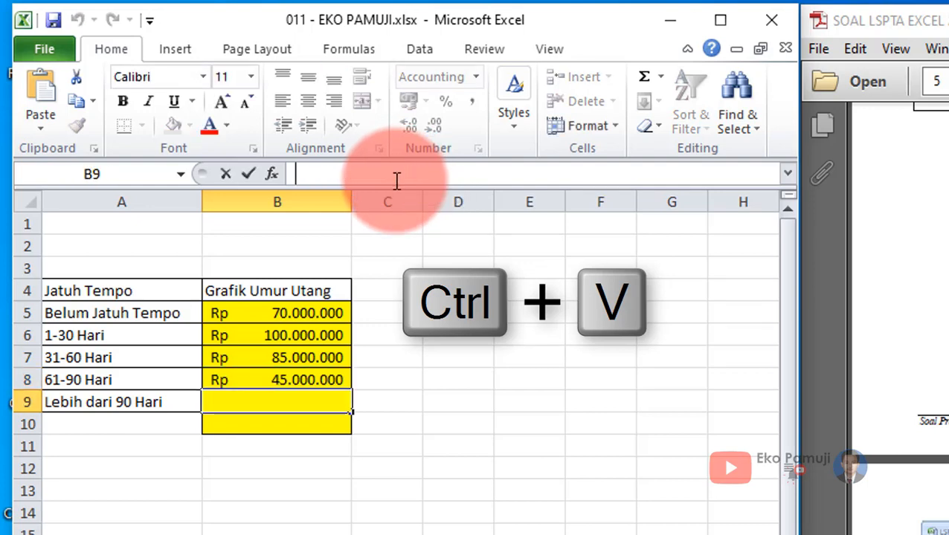
pyautogui.hotkey('ctrl', 'v')
pyautogui.moveTo(397, 174); pyautogui.dragTo(405, 174)
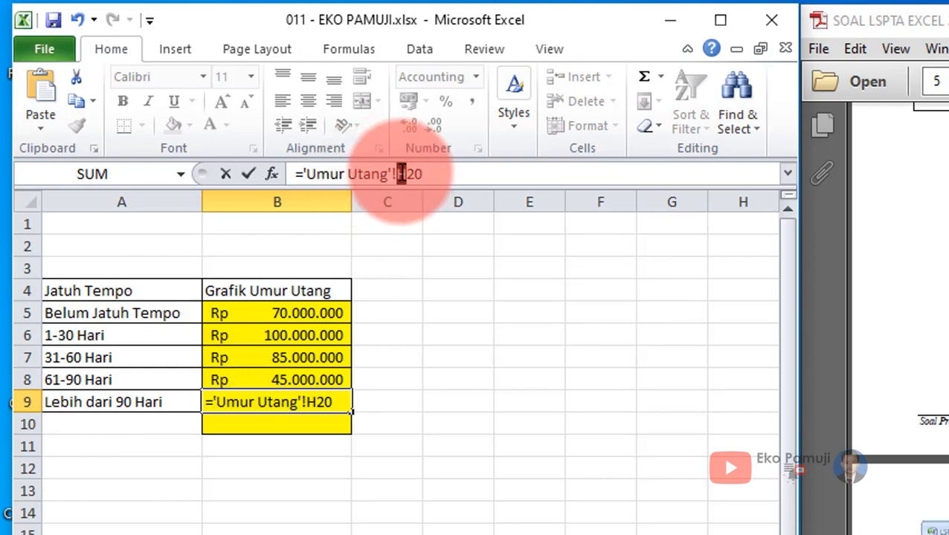
pyautogui.write('I')
pyautogui.press('Return')
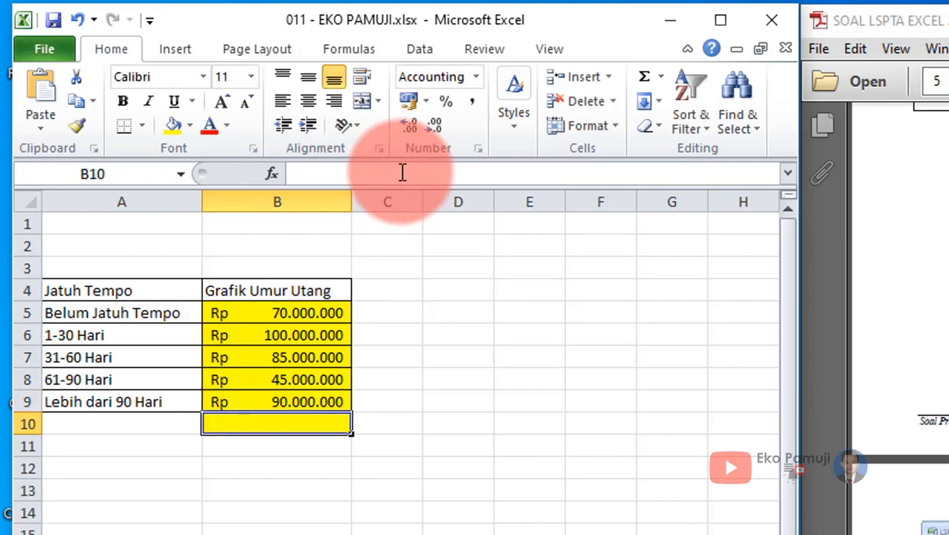
# Check the link formulas in cells B5 through B9 one by one.
pyautogui.click(334, 311)
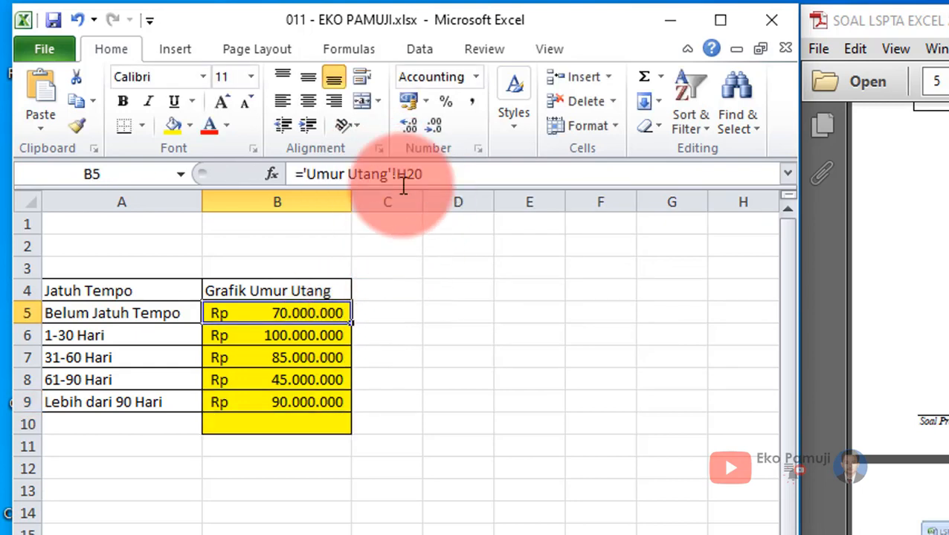
pyautogui.press('Down')
pyautogui.press('Down')
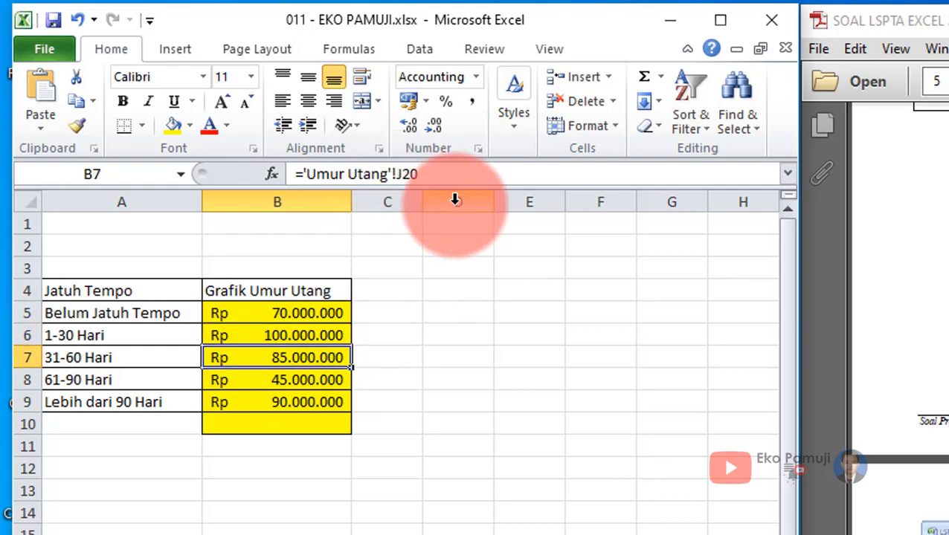
pyautogui.press('Down')
pyautogui.press('Down')
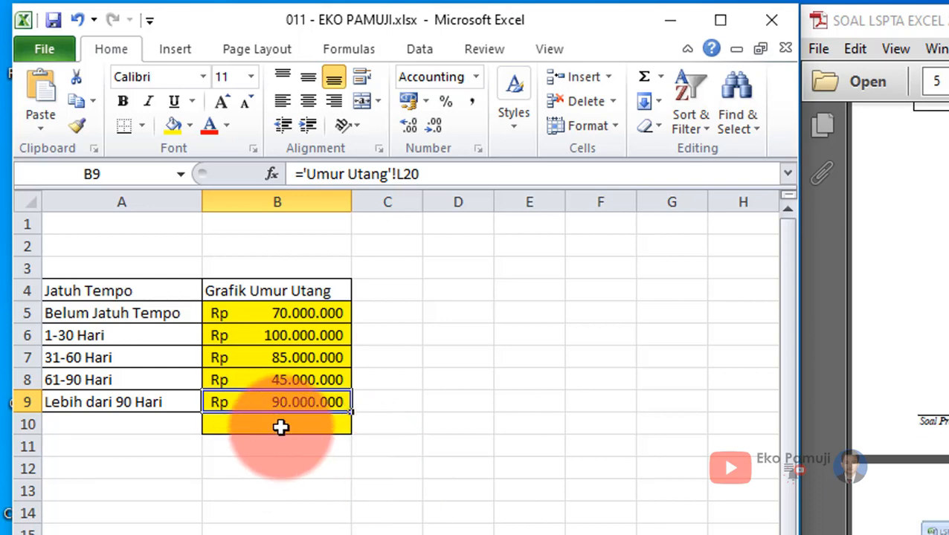
# Enter a SUM formula in cell B10 that totals cells B5 through B9.
pyautogui.click(315, 427)
pyautogui.write('=s')
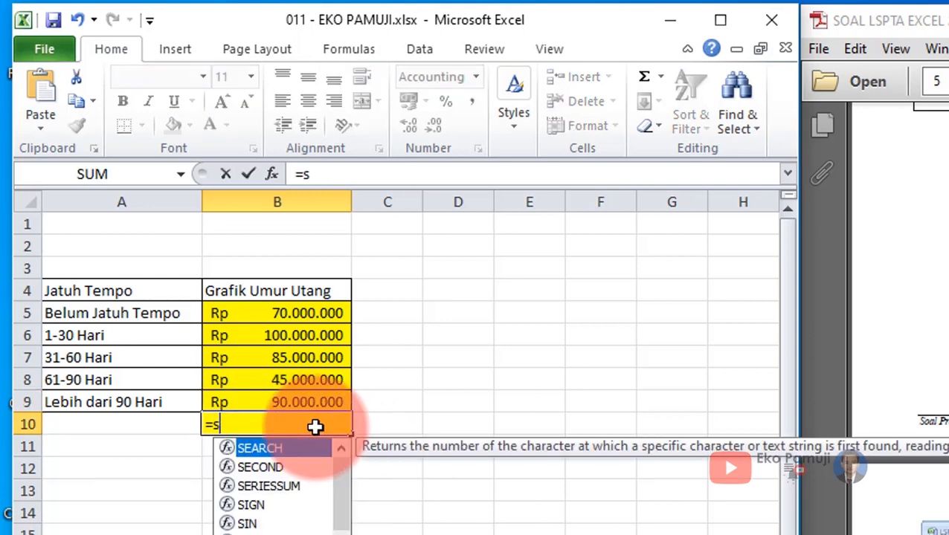
pyautogui.write('um(')
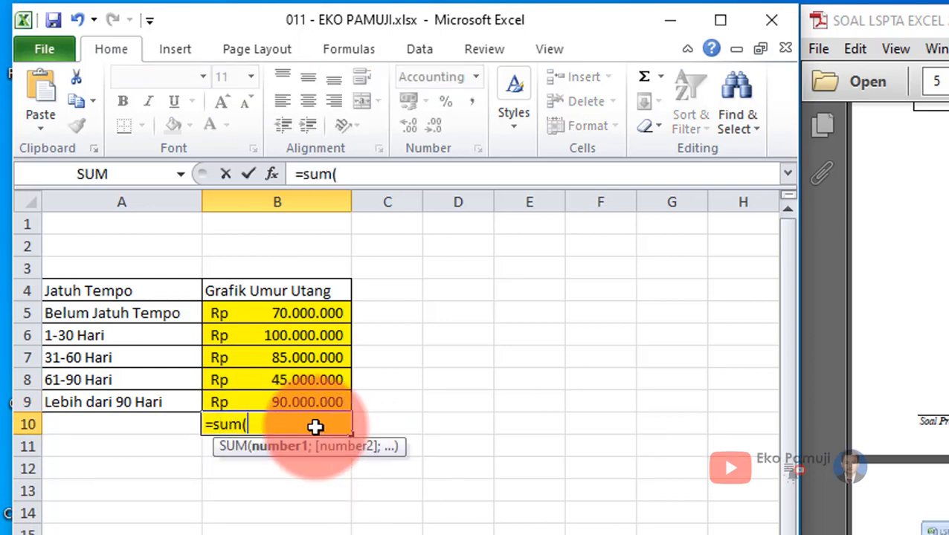
pyautogui.moveTo(265, 313); pyautogui.dragTo(279, 408)
pyautogui.press('Return')
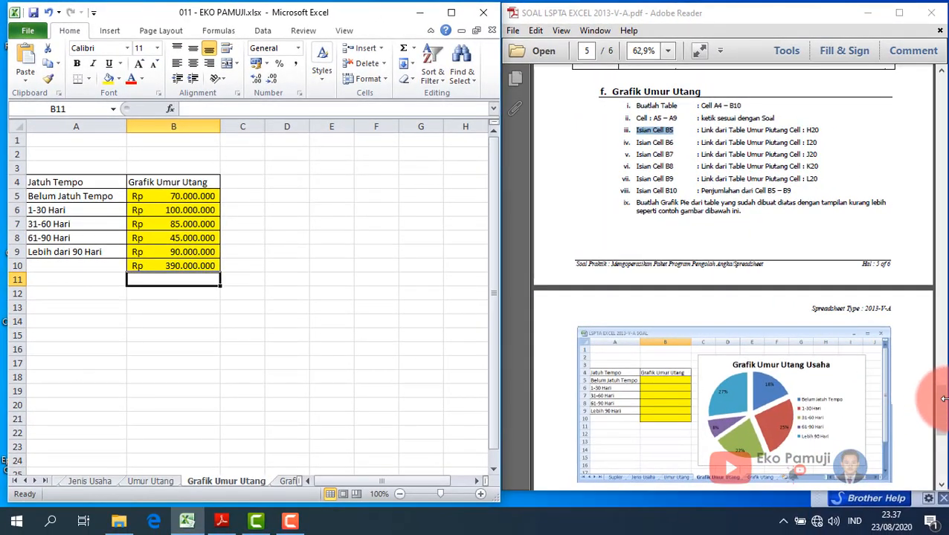
# Consult the sample chart in the PDF and insert an exploded 2-D pie chart from cells A5 through B9.
pyautogui.moveTo(942, 398); pyautogui.dragTo(942, 420)
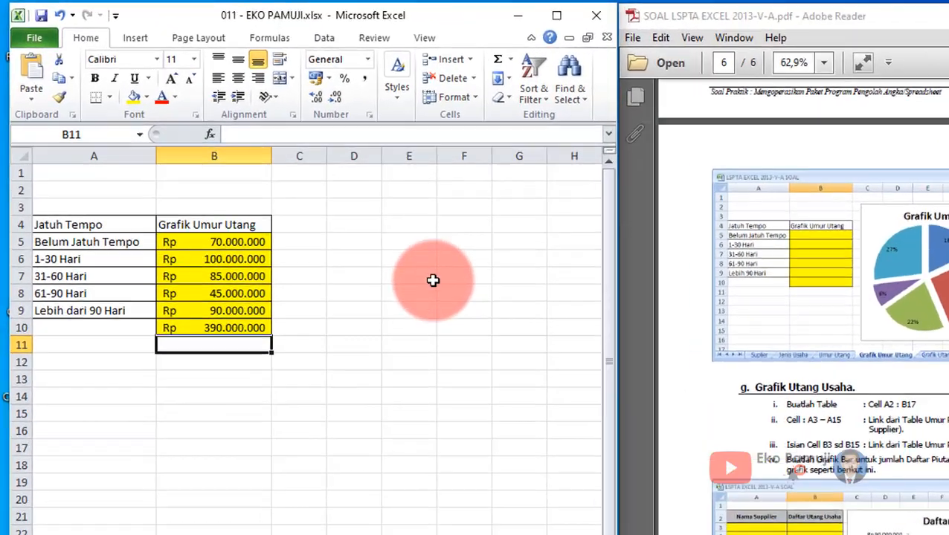
pyautogui.moveTo(55, 242); pyautogui.dragTo(73, 280)
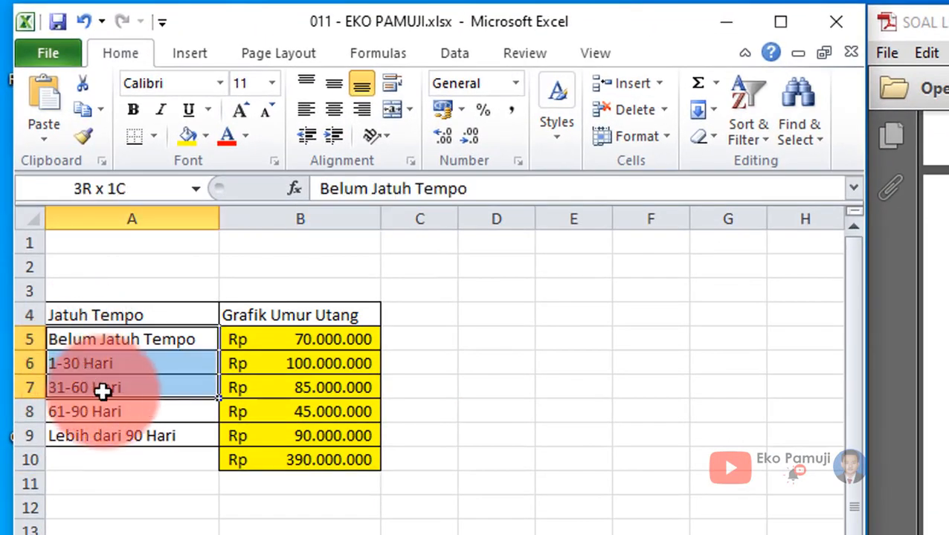
pyautogui.moveTo(102, 392); pyautogui.dragTo(280, 428)
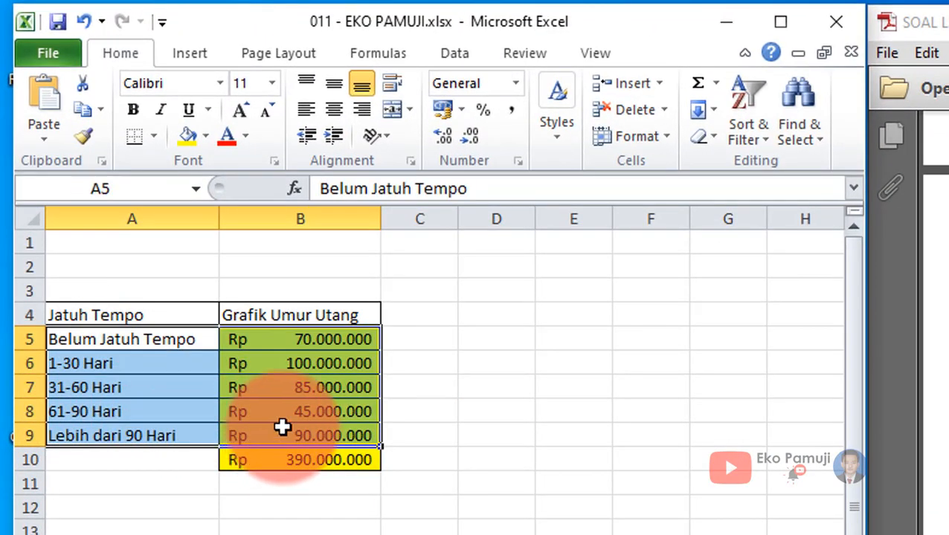
pyautogui.click(190, 54)
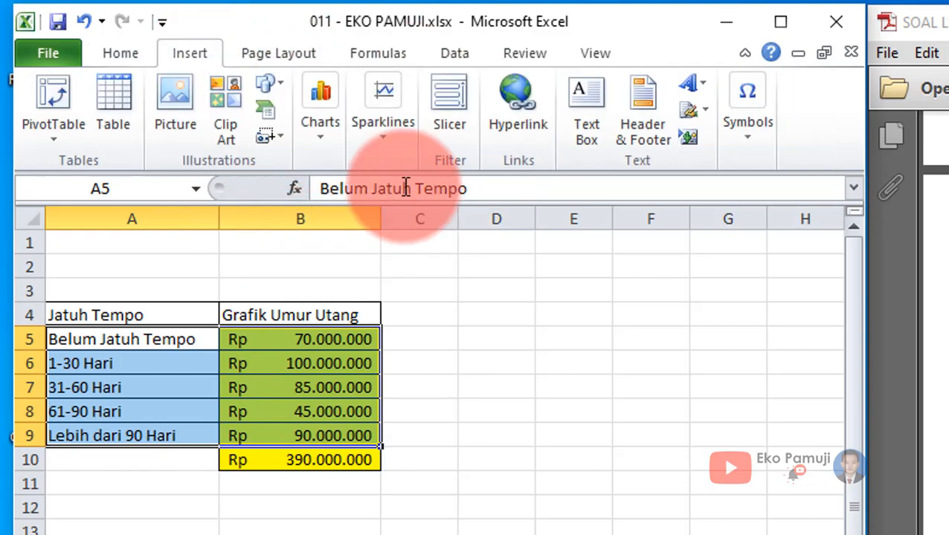
pyautogui.click(325, 145)
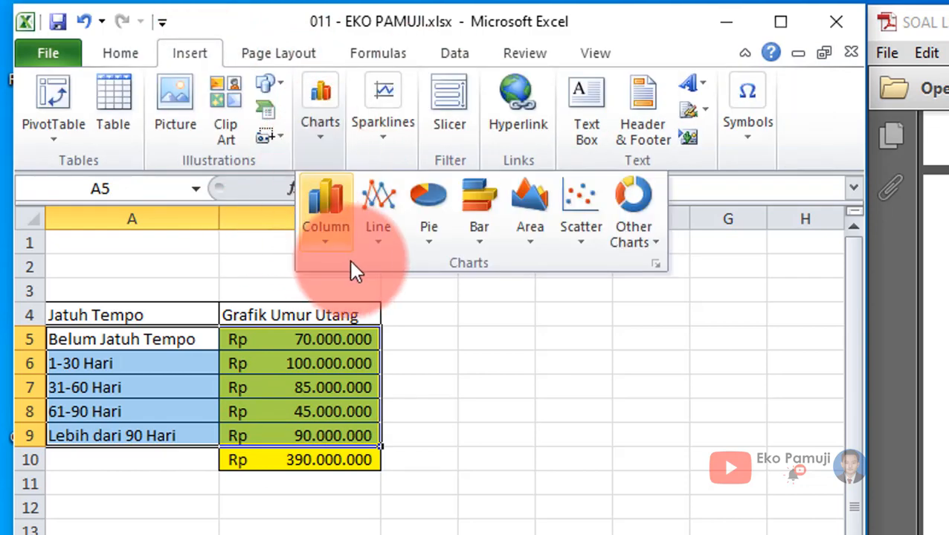
pyautogui.click(430, 245)
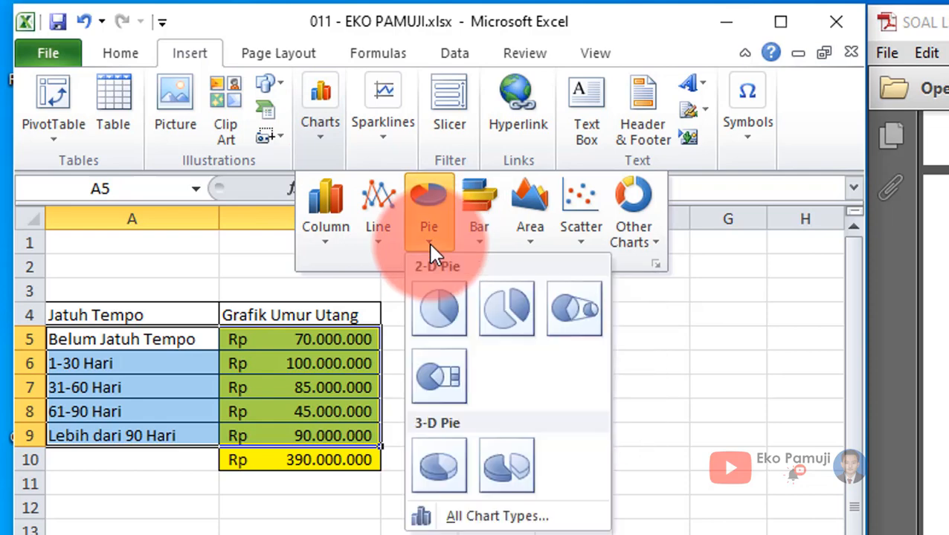
pyautogui.click(504, 326)
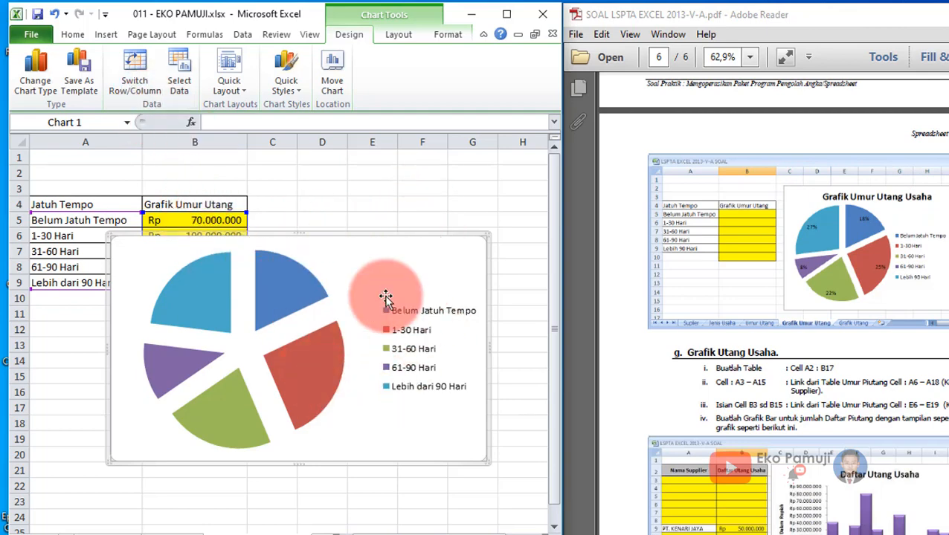
# Add a chart title to the pie chart using the Above Chart option.
pyautogui.click(419, 189)
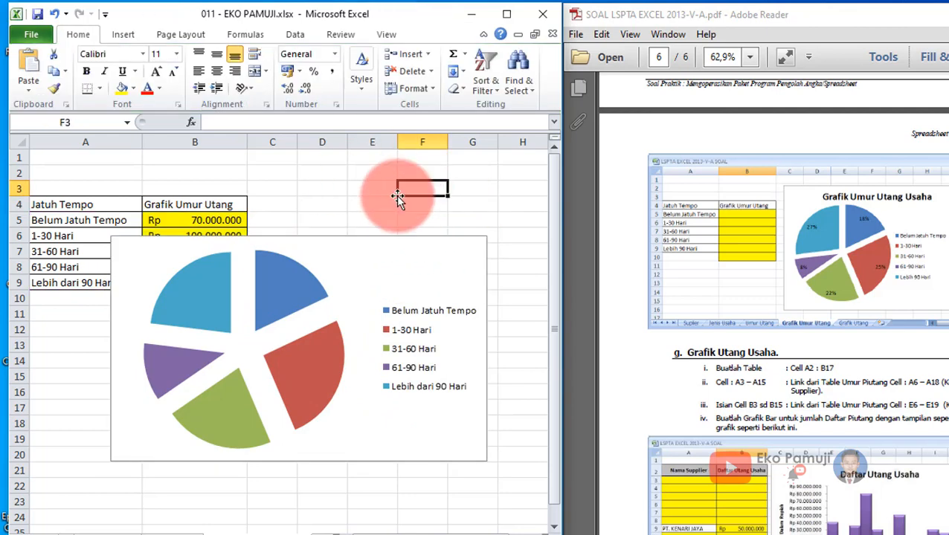
pyautogui.click(404, 247)
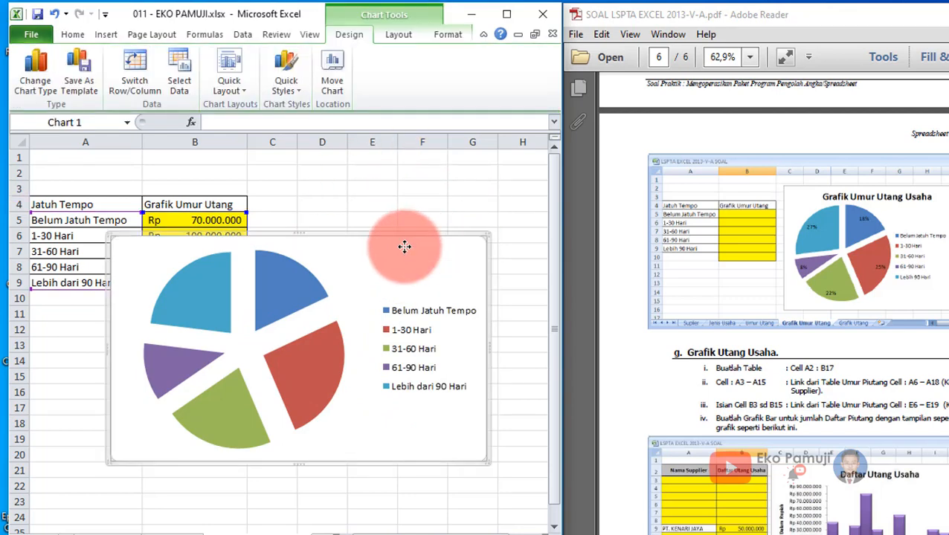
pyautogui.click(397, 37)
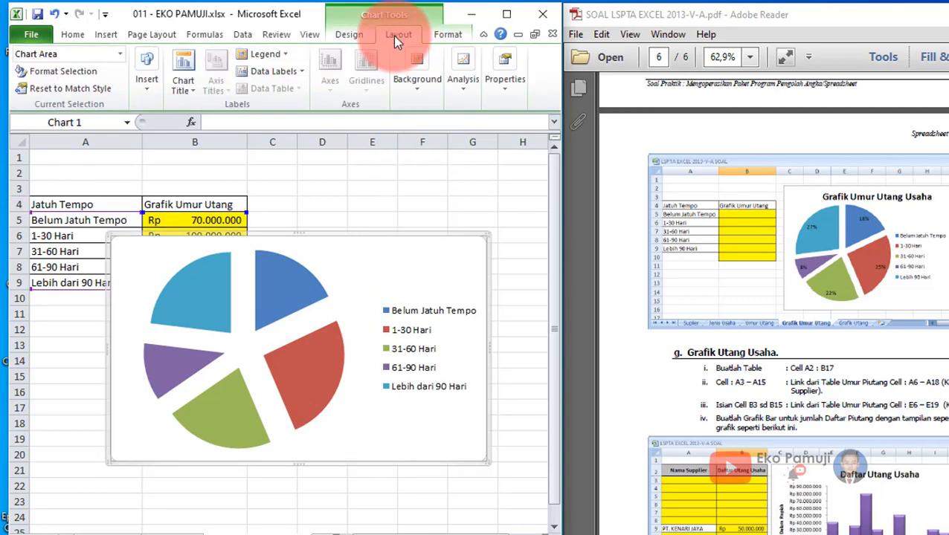
pyautogui.click(192, 91)
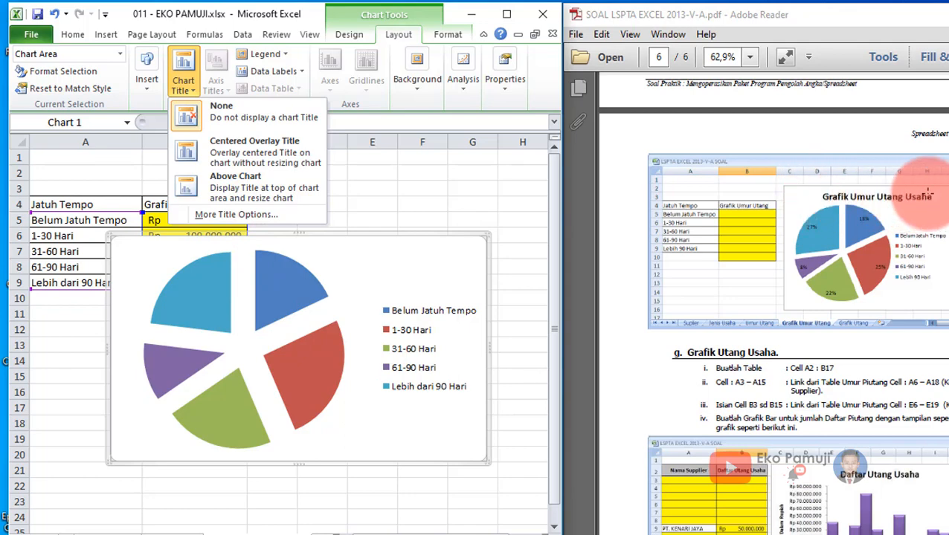
pyautogui.click(254, 185)
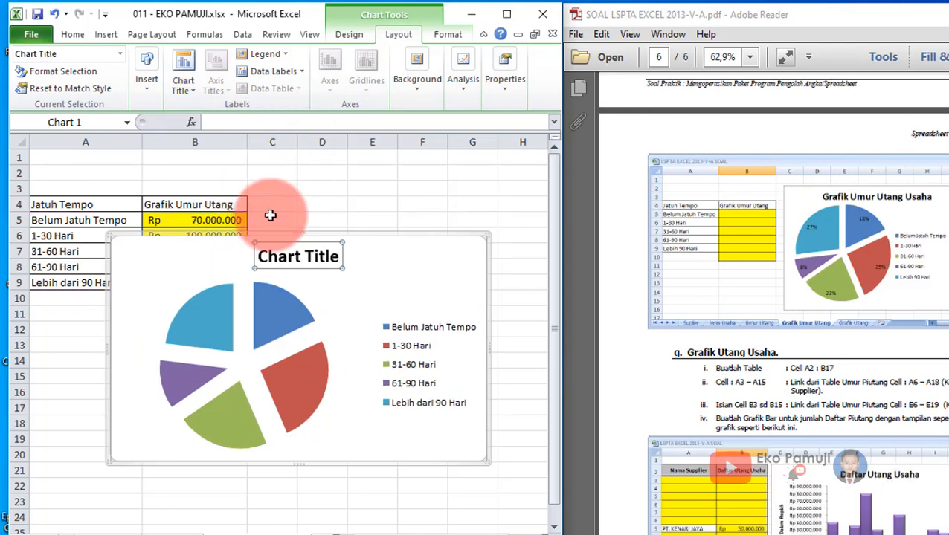
# Replace the pie chart's placeholder title text with "Grafik Umur Utang Usaha".
pyautogui.click(285, 257)
pyautogui.moveTo(261, 255); pyautogui.dragTo(392, 267)
pyautogui.write('Grafik')
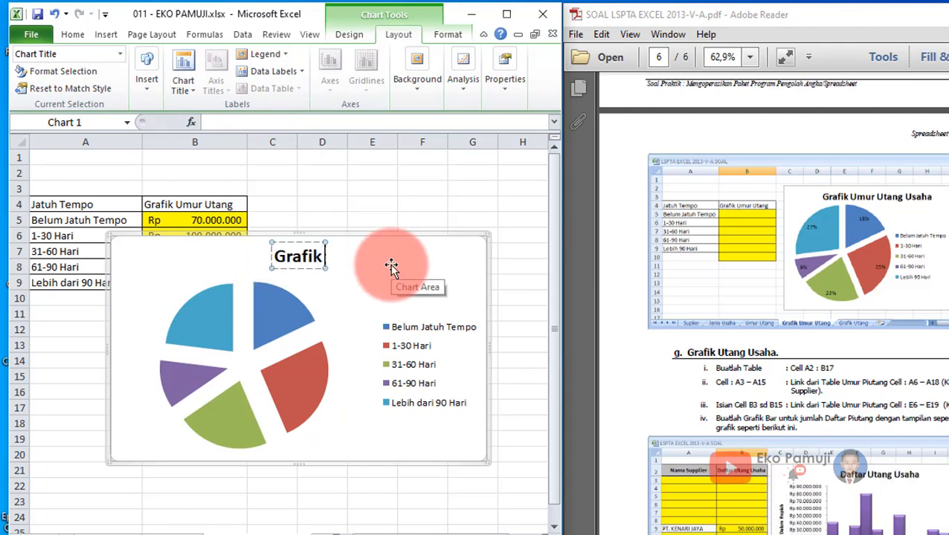
pyautogui.write(' Umur Uta')
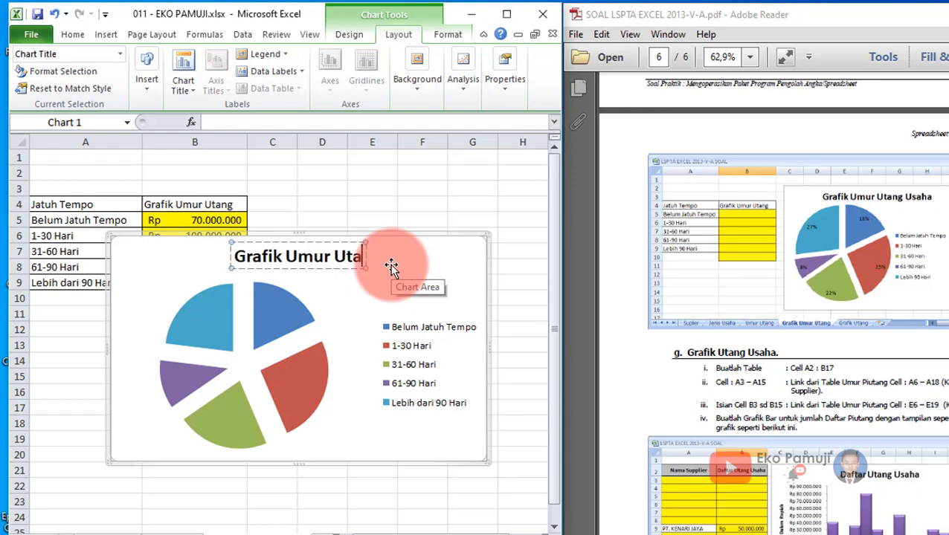
pyautogui.write('ng USAHA')
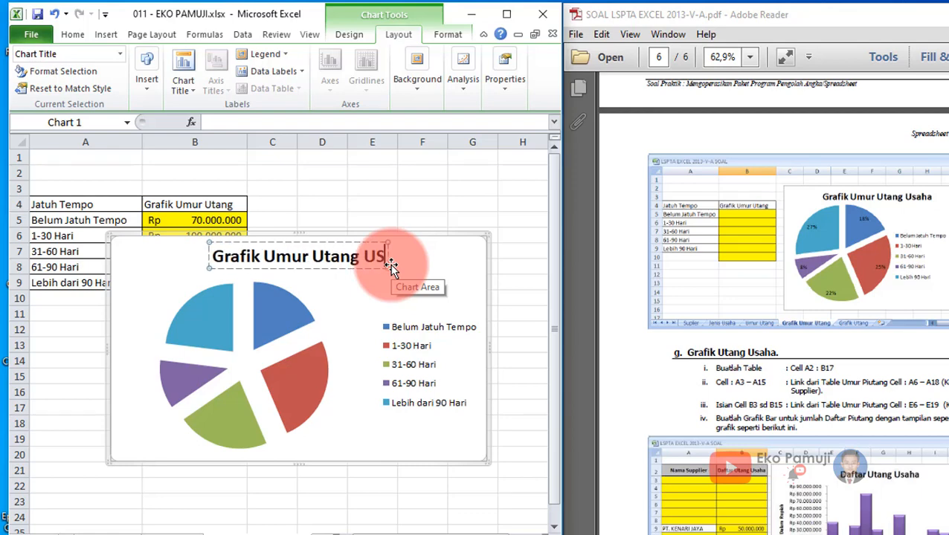
pyautogui.press('BackSpace')
pyautogui.press('BackSpace')
pyautogui.press('BackSpace')
pyautogui.press('BackSpace')
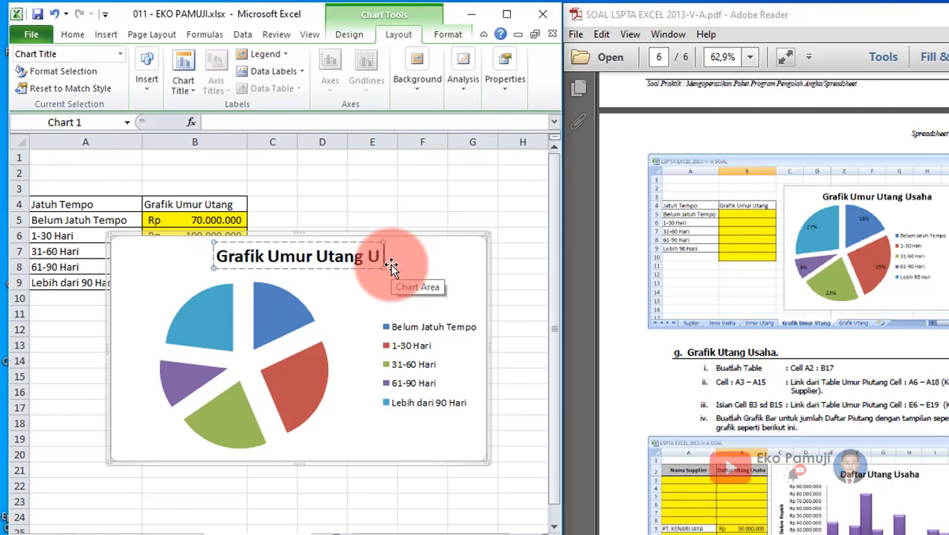
pyautogui.write('saha')
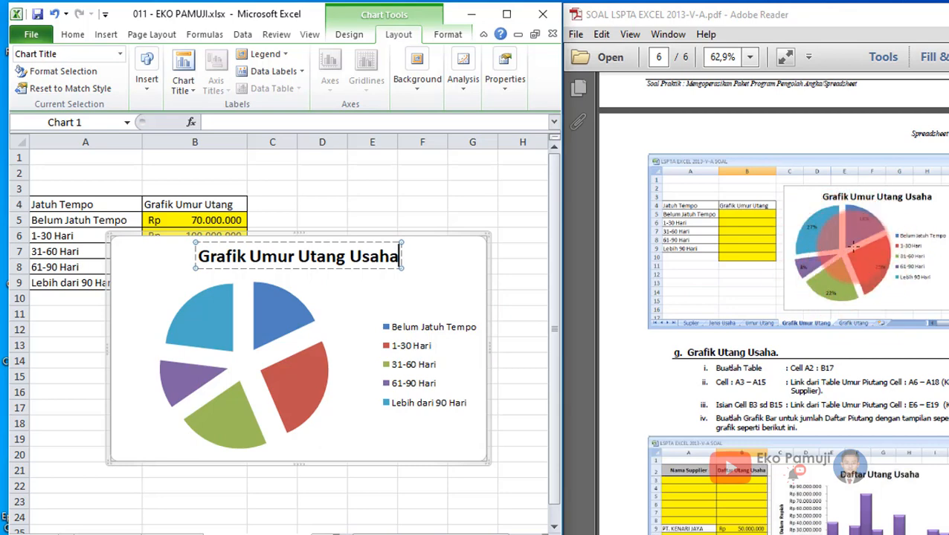
# Add data labels to all slices of the pie series with the Inside End position.
pyautogui.click(265, 316)
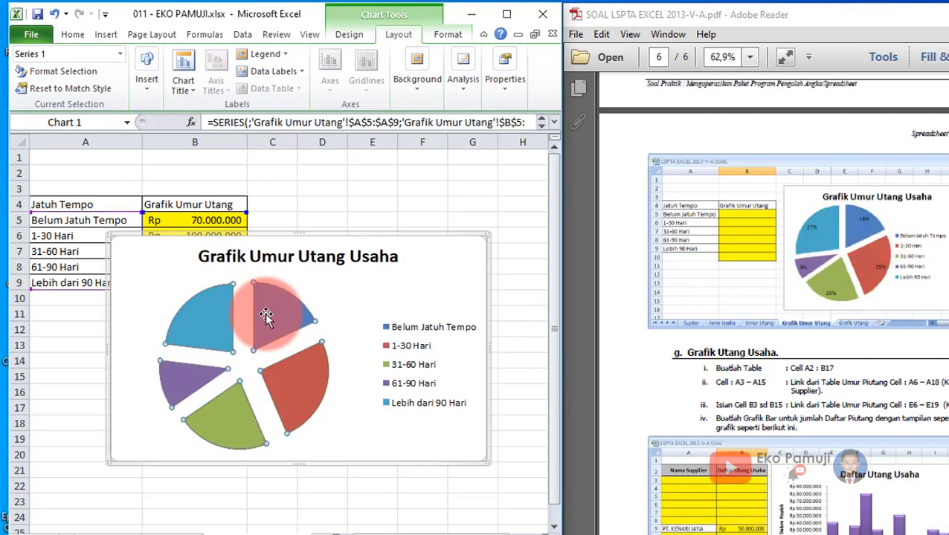
pyautogui.click(300, 74)
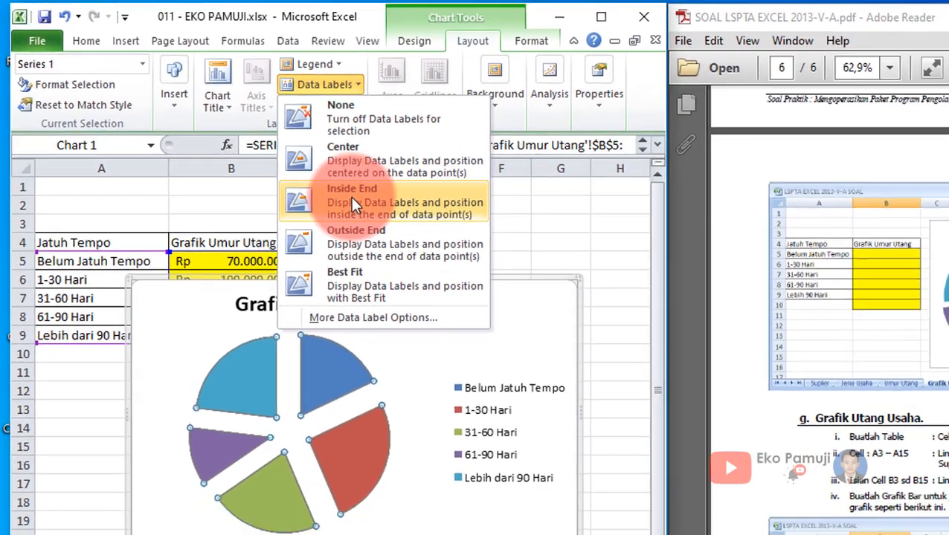
pyautogui.click(352, 201)
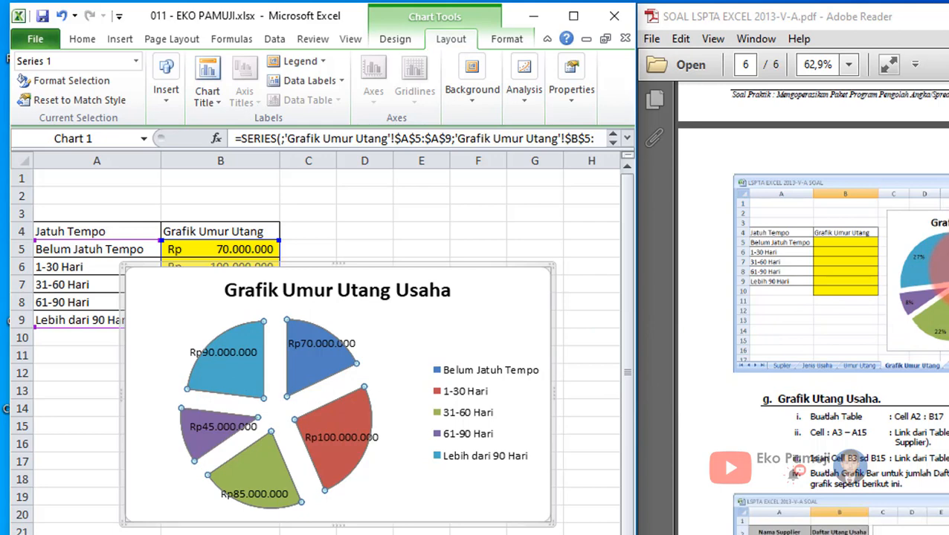
# Format the pie chart's data labels to show Percentage instead of Value.
pyautogui.click(337, 82)
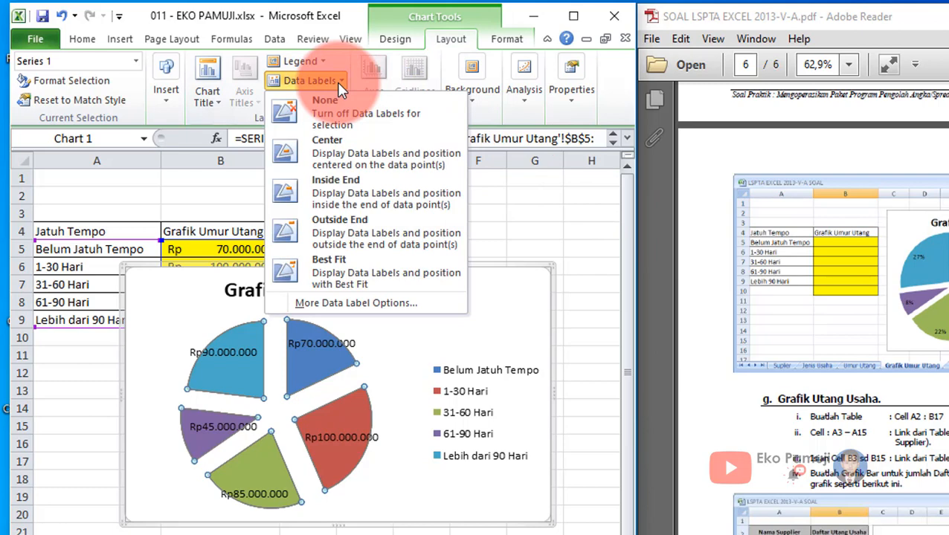
pyautogui.click(346, 303)
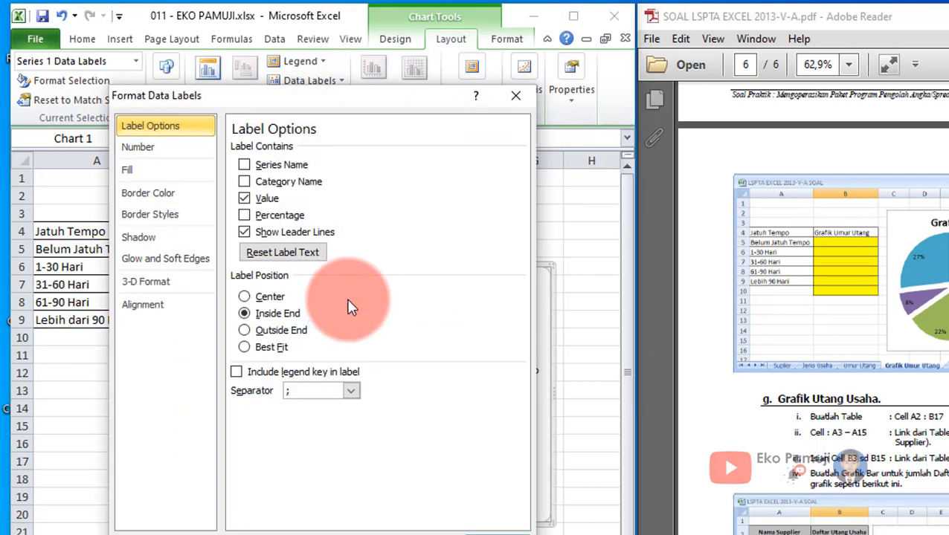
pyautogui.moveTo(307, 100); pyautogui.dragTo(558, 116)
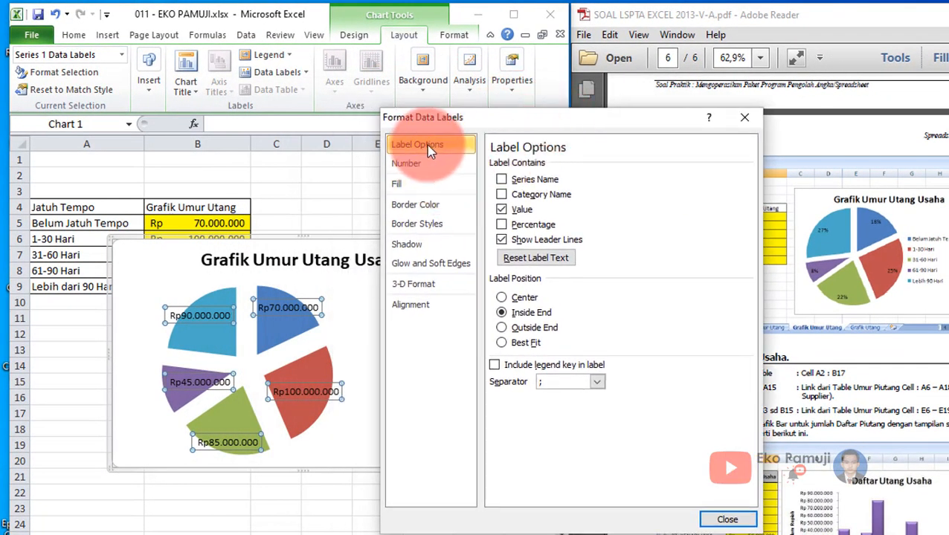
pyautogui.click(500, 209)
pyautogui.click(499, 224)
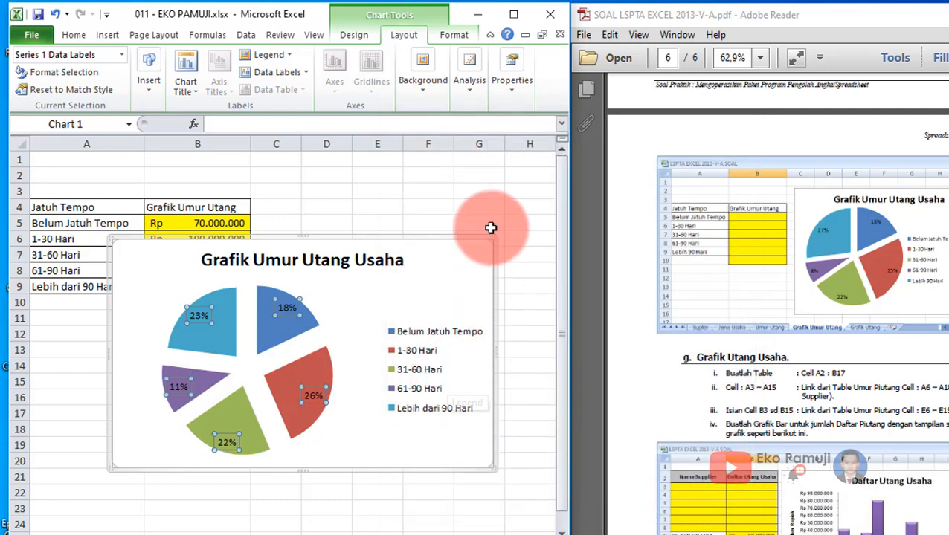
# Move the pie chart off the table so it sits beside column B with its upper-left corner near cell C4.
pyautogui.click(430, 207)
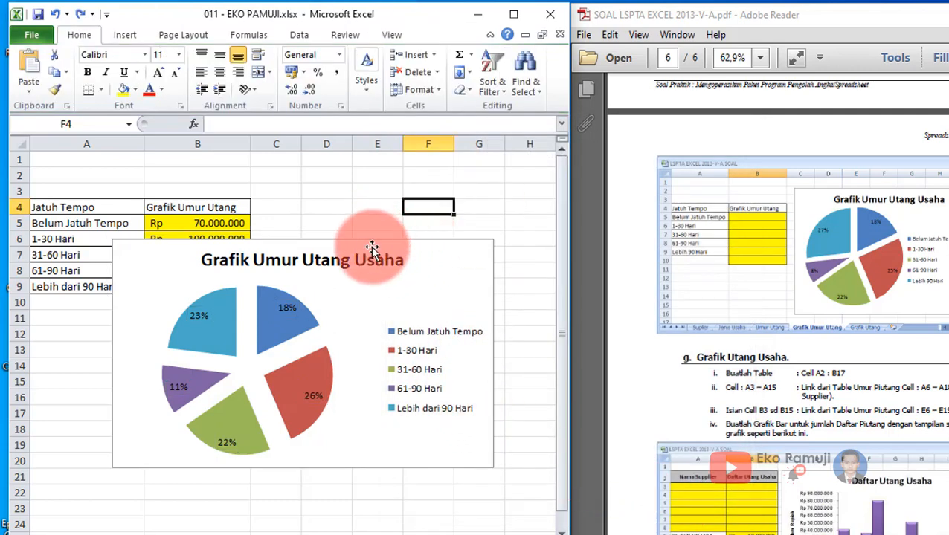
pyautogui.click(371, 249)
pyautogui.click(448, 239)
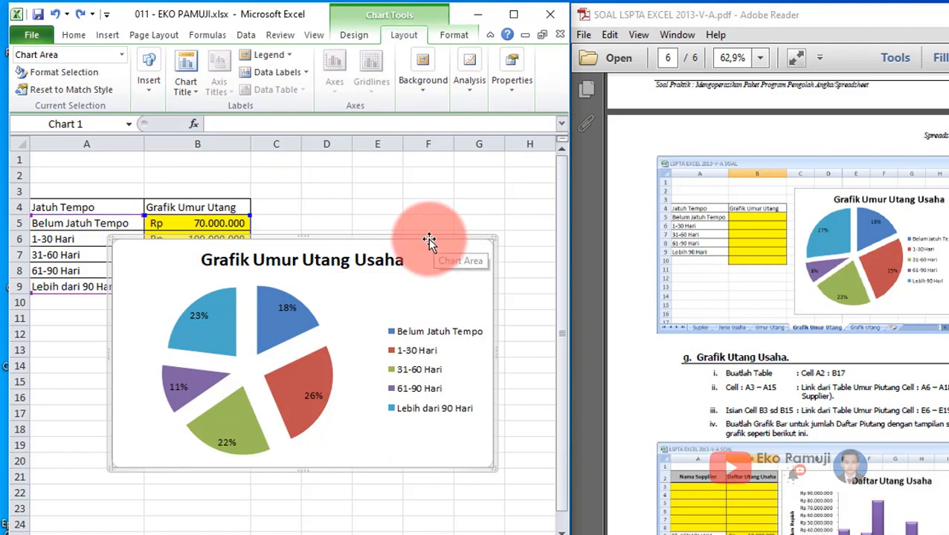
pyautogui.moveTo(400, 239); pyautogui.dragTo(421, 216)
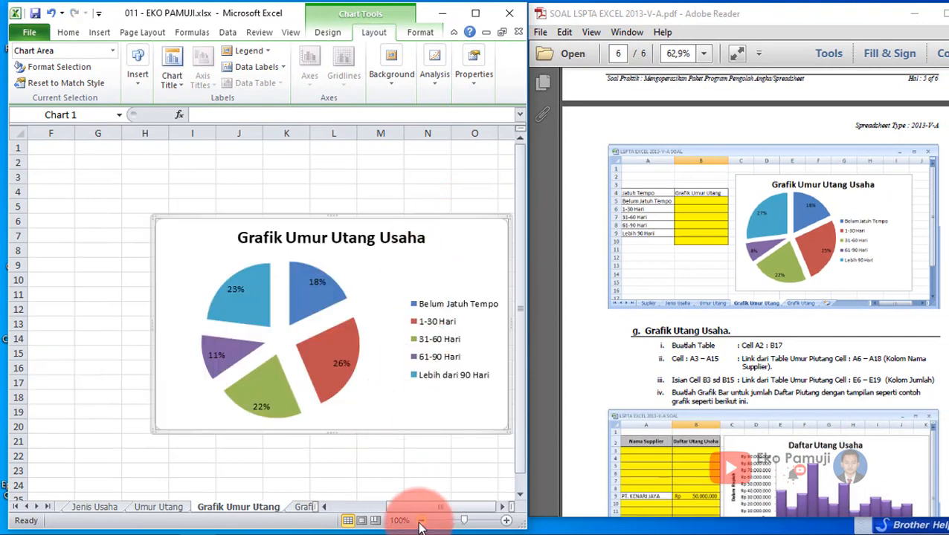
pyautogui.moveTo(418, 512); pyautogui.dragTo(364, 497)
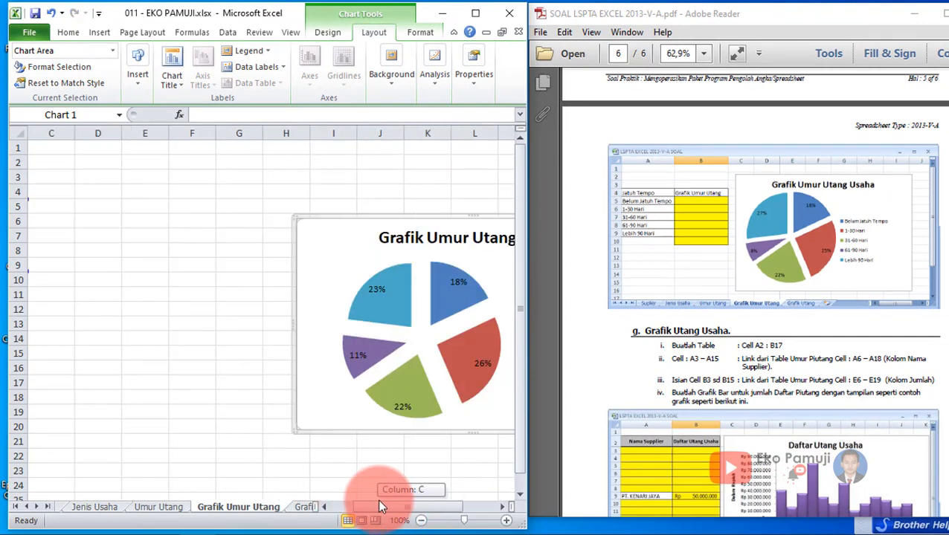
pyautogui.moveTo(375, 221); pyautogui.dragTo(160, 182)
pyautogui.moveTo(402, 513); pyautogui.dragTo(343, 451)
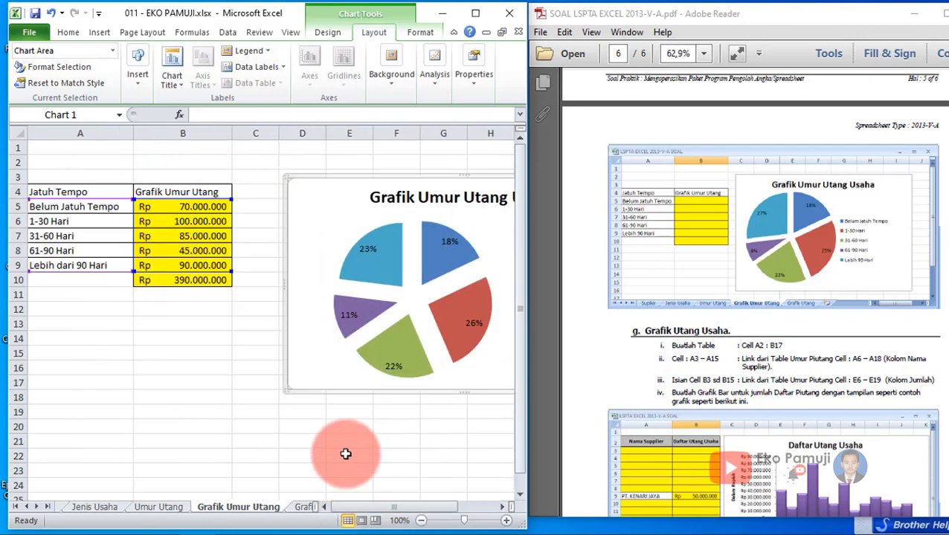
pyautogui.moveTo(336, 177); pyautogui.dragTo(290, 187)
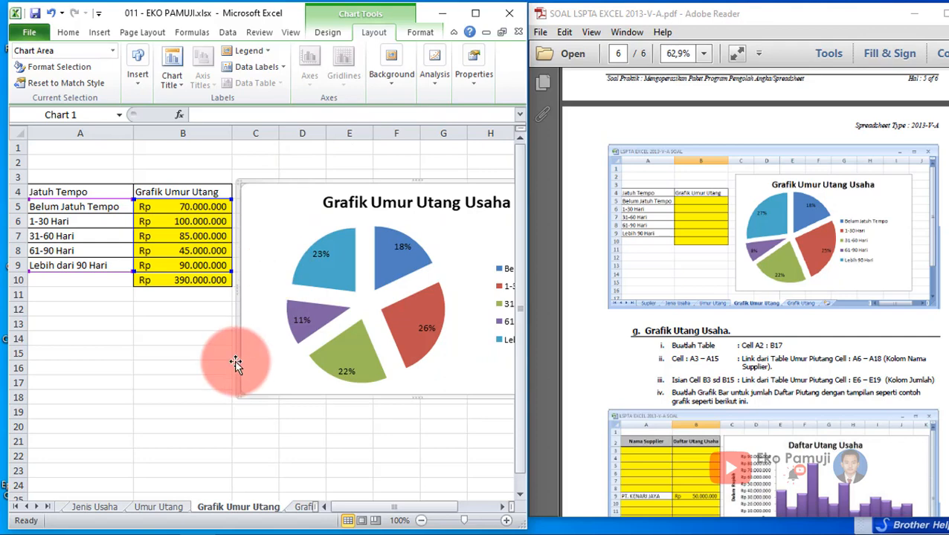
# Deselect the finished pie chart and open the Grafik Utang sheet containing the empty supplier table.
pyautogui.click(188, 401)
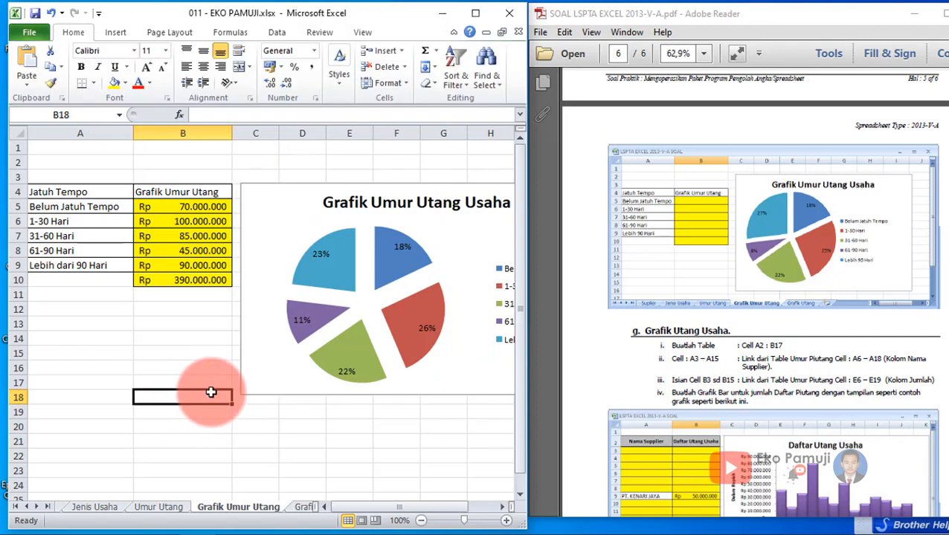
pyautogui.click(304, 508)
pyautogui.click(428, 399)
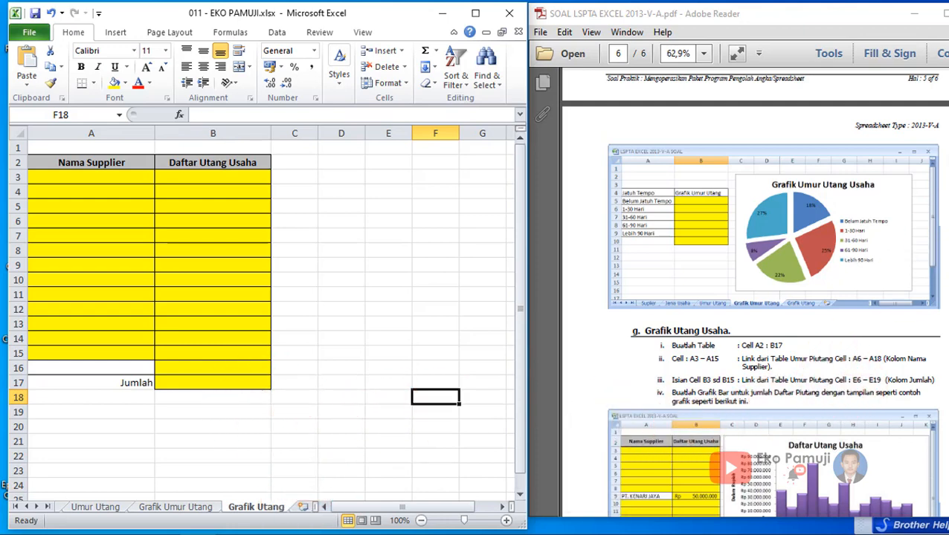
# Fill A3:A15 of the Grafik Utang table with supplier names linked from A6:A18 of the Umur Utang sheet, starting with ='Umur Utang'!A6.
pyautogui.scroll(-5, 755, 297)
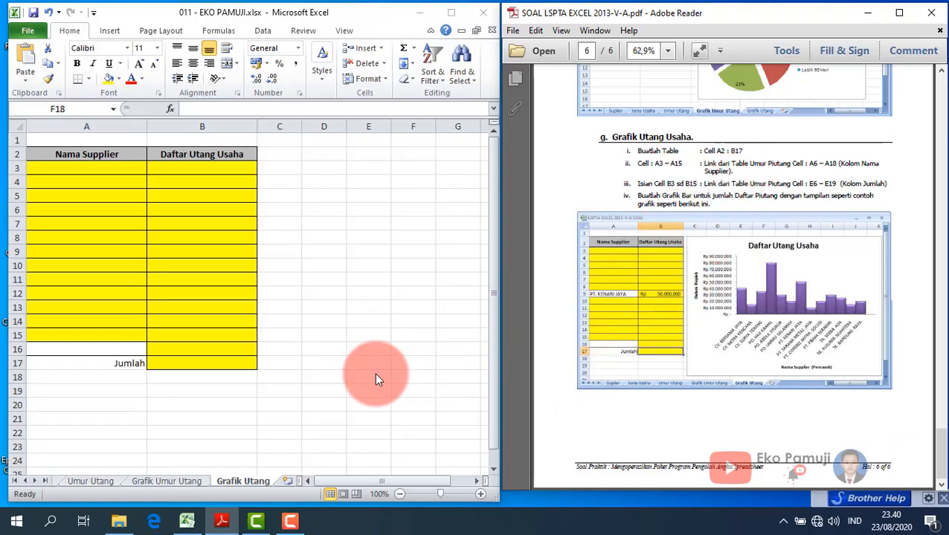
pyautogui.click(98, 483)
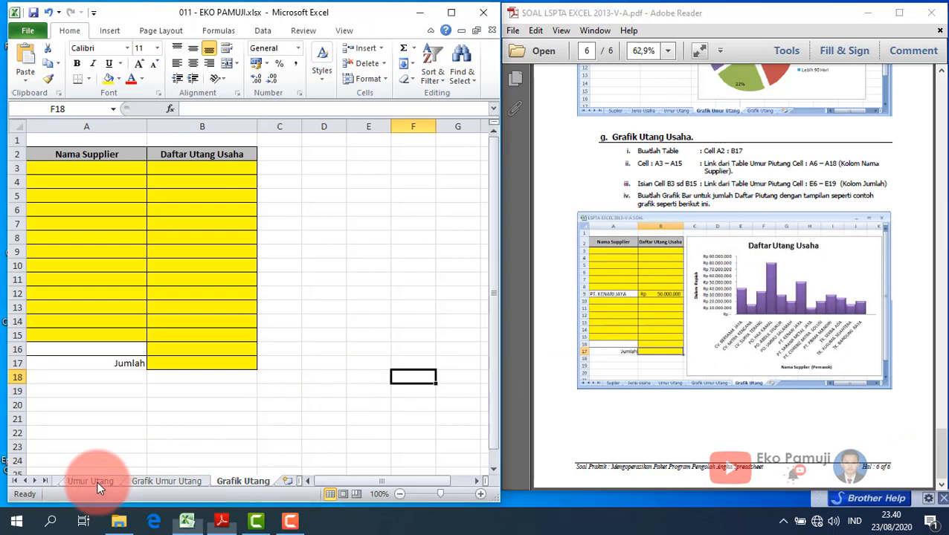
pyautogui.click(82, 482)
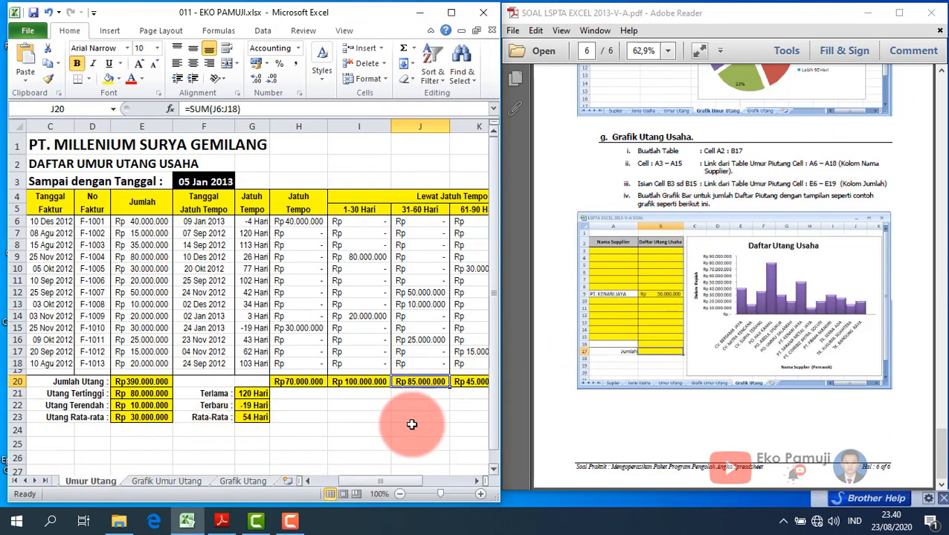
pyautogui.moveTo(361, 480); pyautogui.dragTo(316, 483)
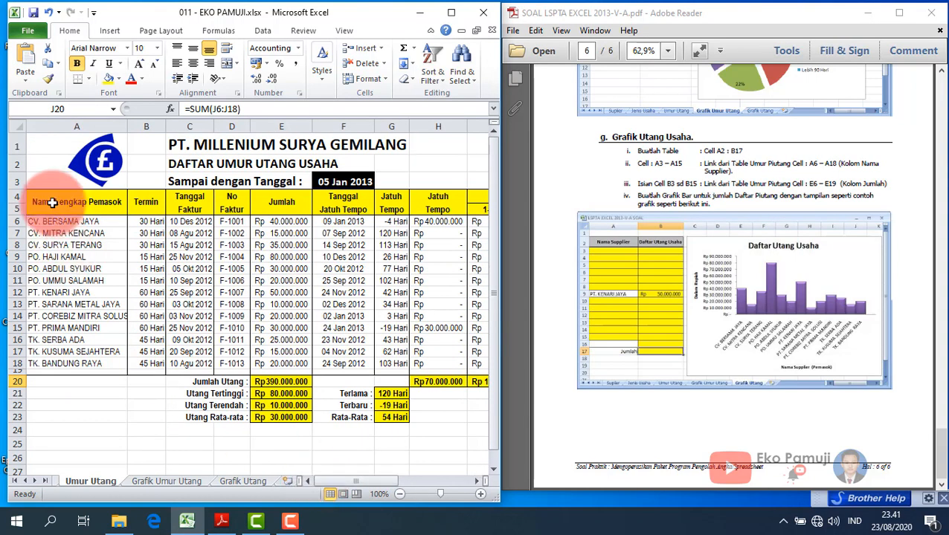
pyautogui.moveTo(47, 220); pyautogui.dragTo(53, 365)
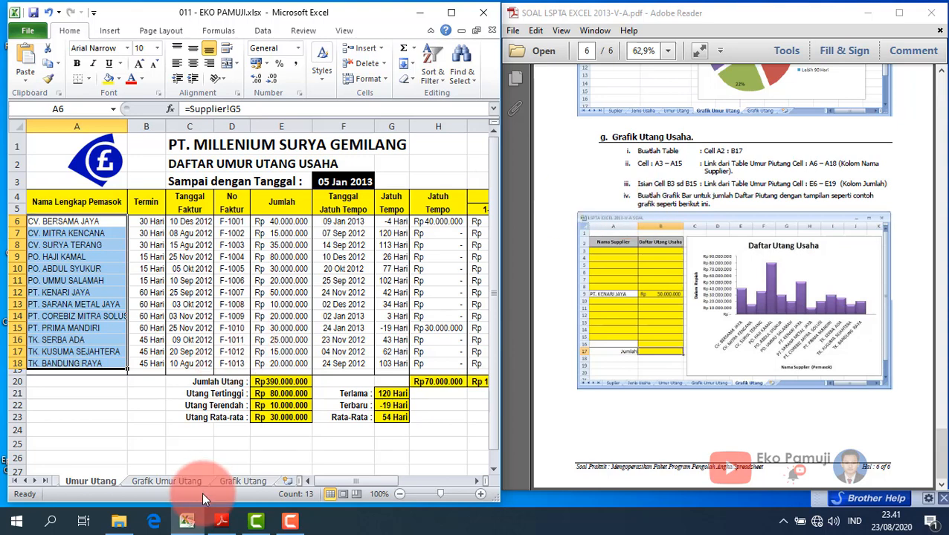
pyautogui.click(237, 481)
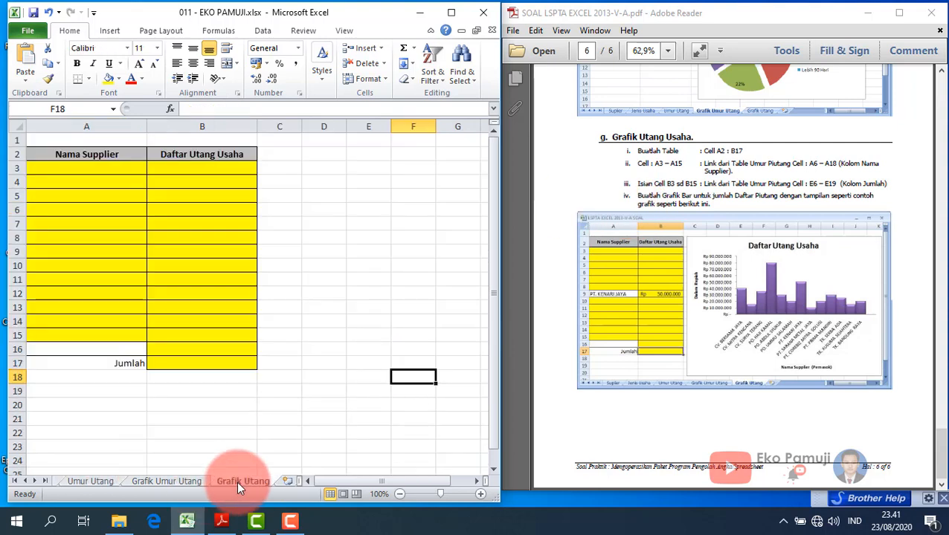
pyautogui.click(85, 172)
pyautogui.write('=')
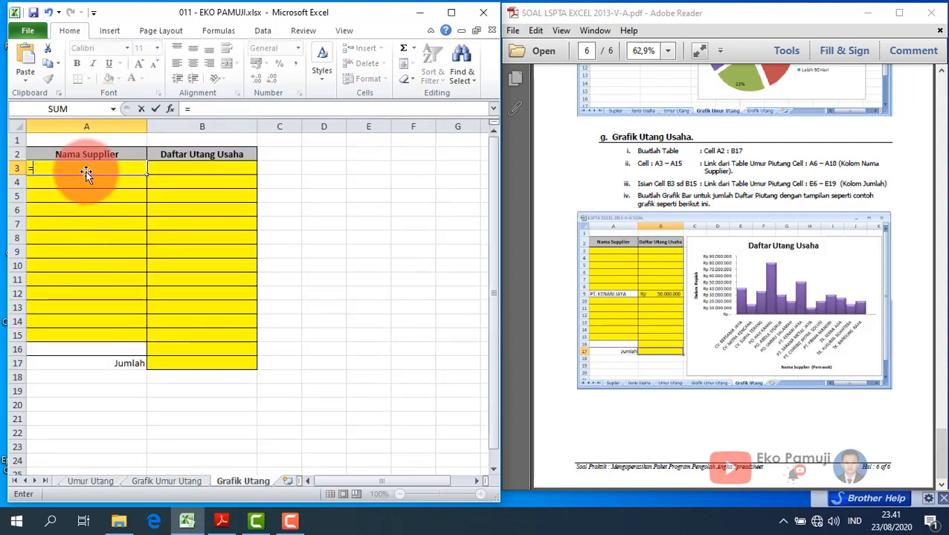
pyautogui.click(91, 482)
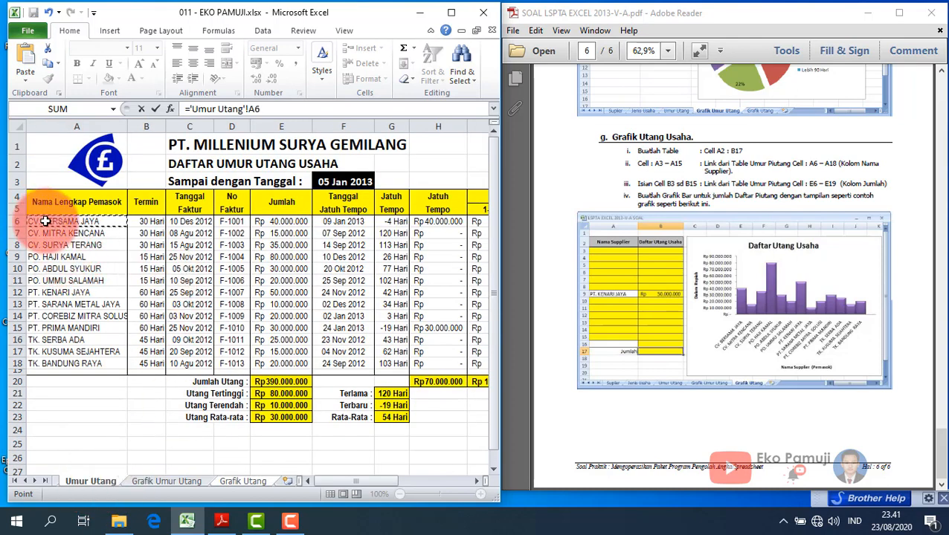
pyautogui.press('Return')
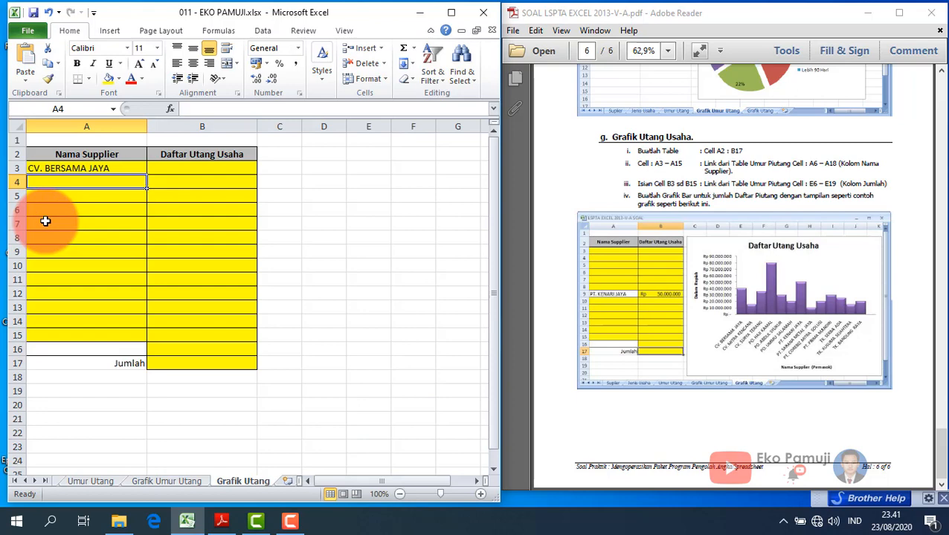
pyautogui.click(64, 166)
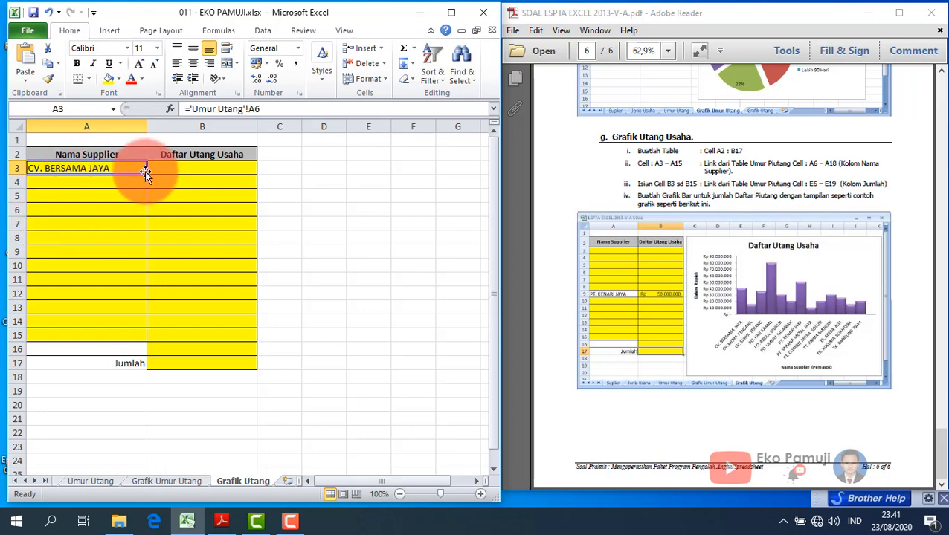
pyautogui.moveTo(146, 174); pyautogui.dragTo(145, 338)
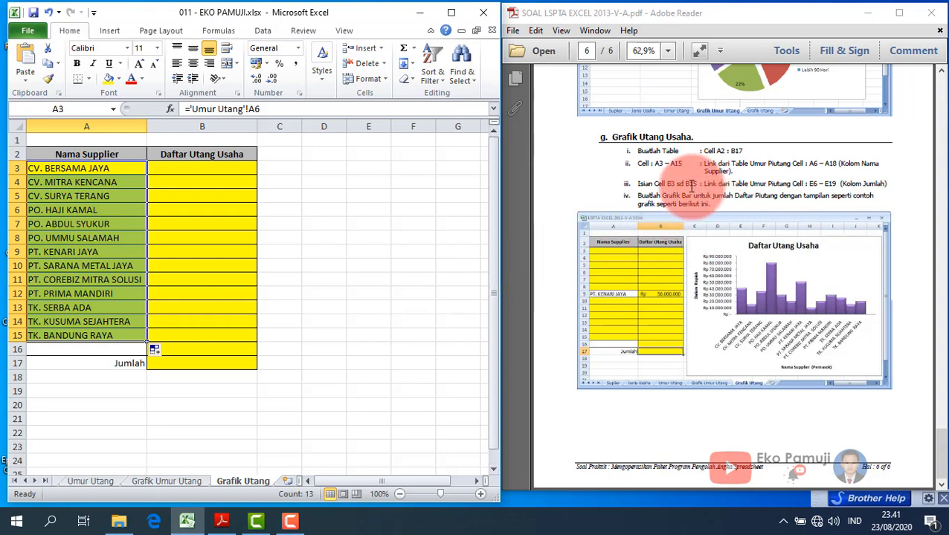
# Fill B3:B17 of the Grafik Utang table with amounts linked from the Jumlah column of Umur Utang, starting with ='Umur Utang'!E6.
pyautogui.click(725, 187)
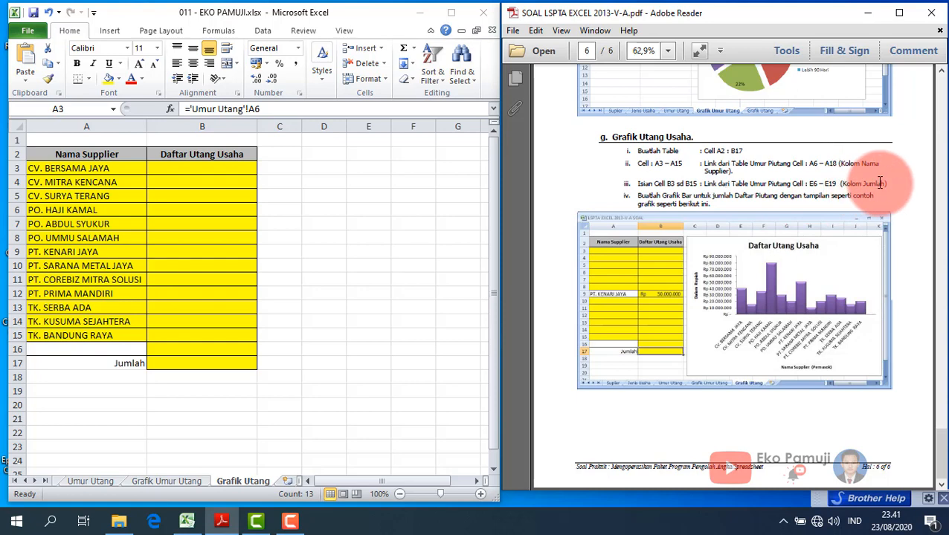
pyautogui.moveTo(810, 183); pyautogui.dragTo(841, 183)
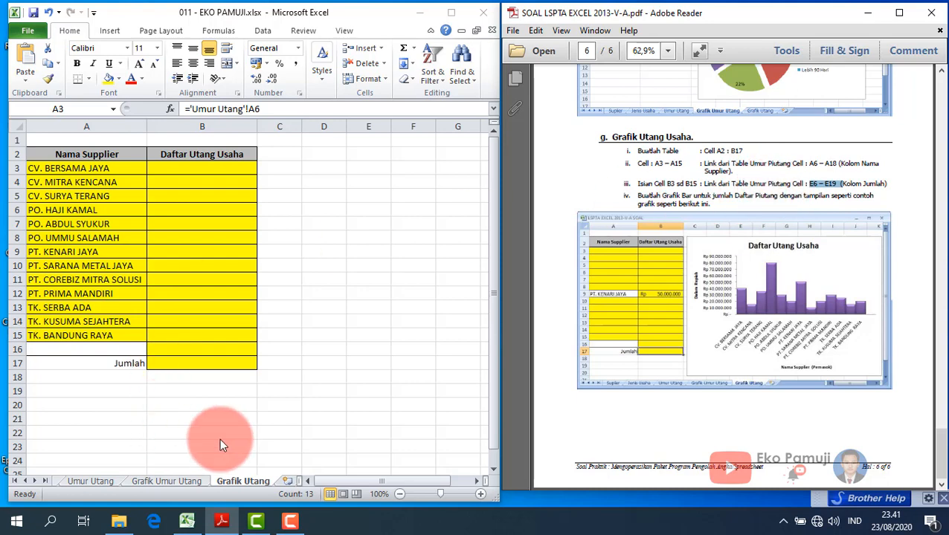
pyautogui.click(97, 482)
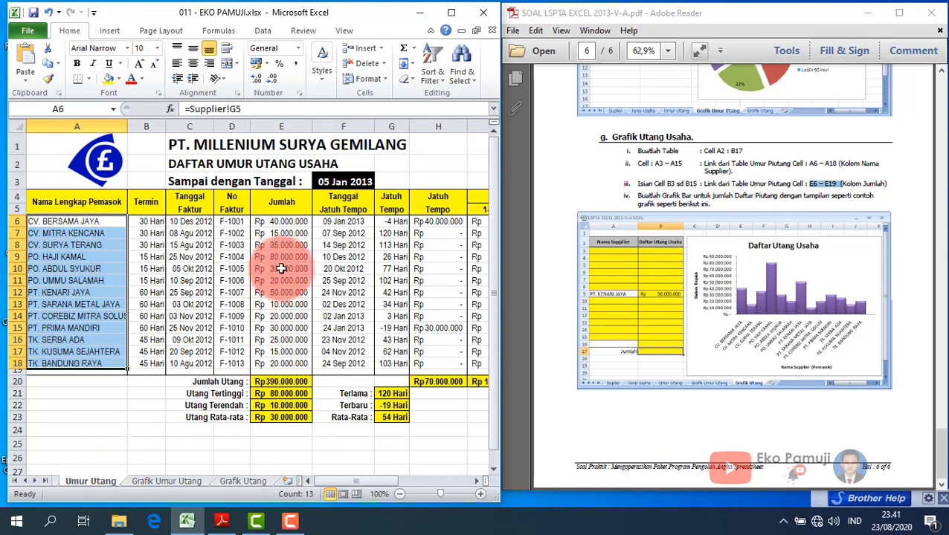
pyautogui.moveTo(272, 223); pyautogui.dragTo(275, 382)
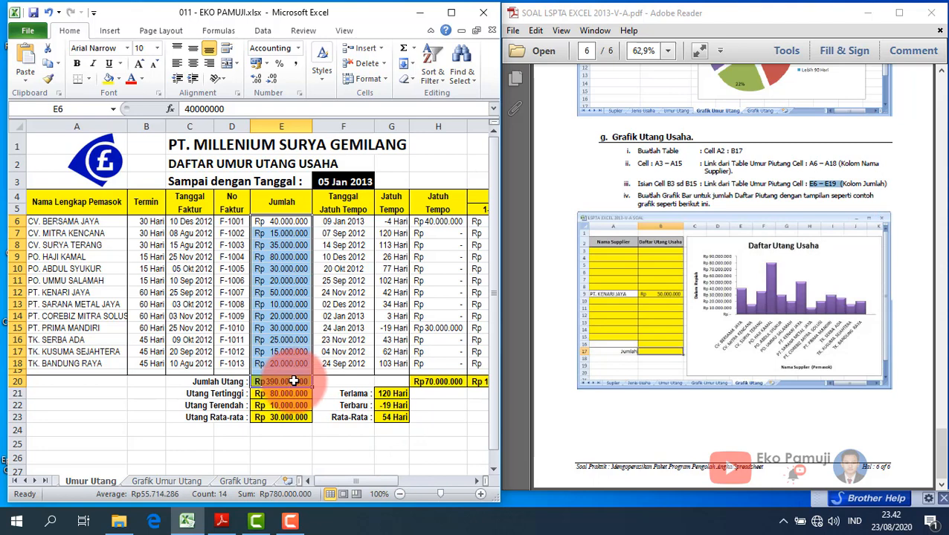
pyautogui.click(246, 482)
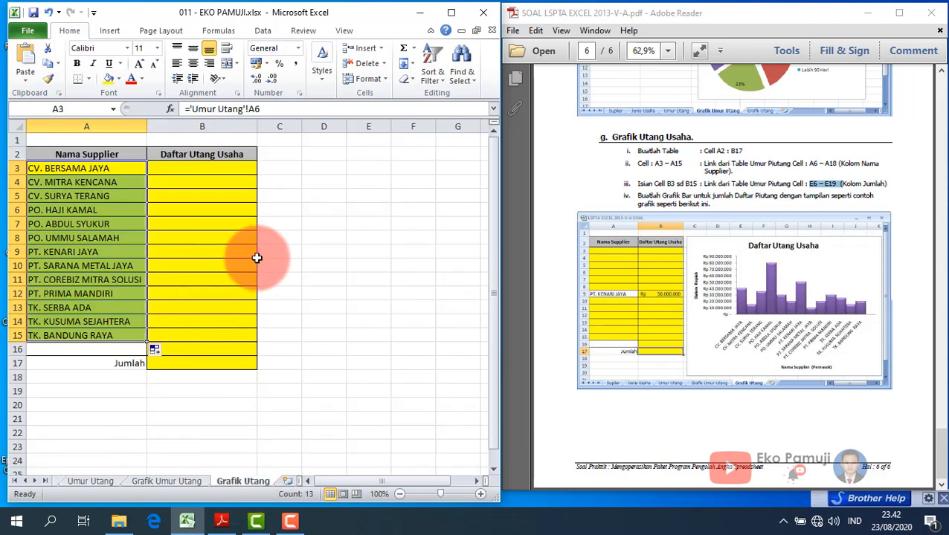
pyautogui.click(203, 170)
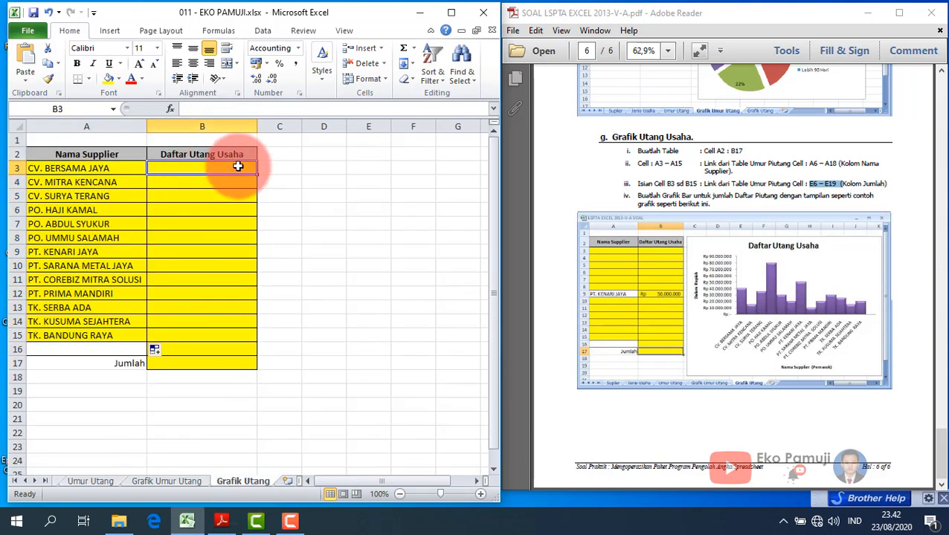
pyautogui.write('=')
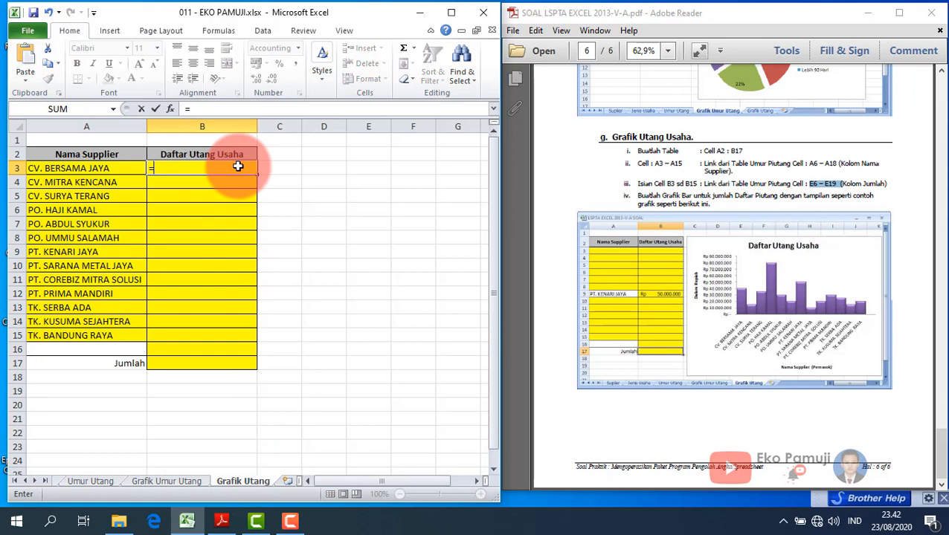
pyautogui.click(79, 480)
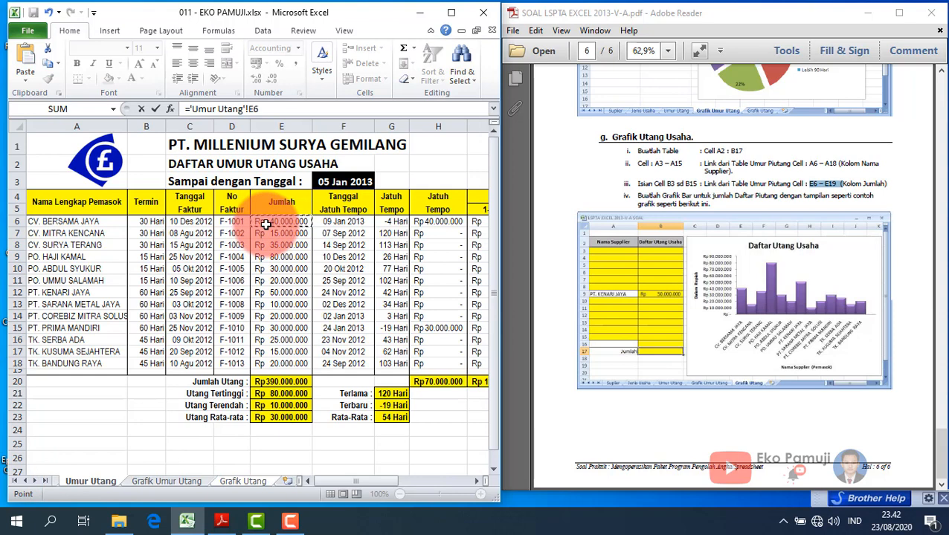
pyautogui.press('Return')
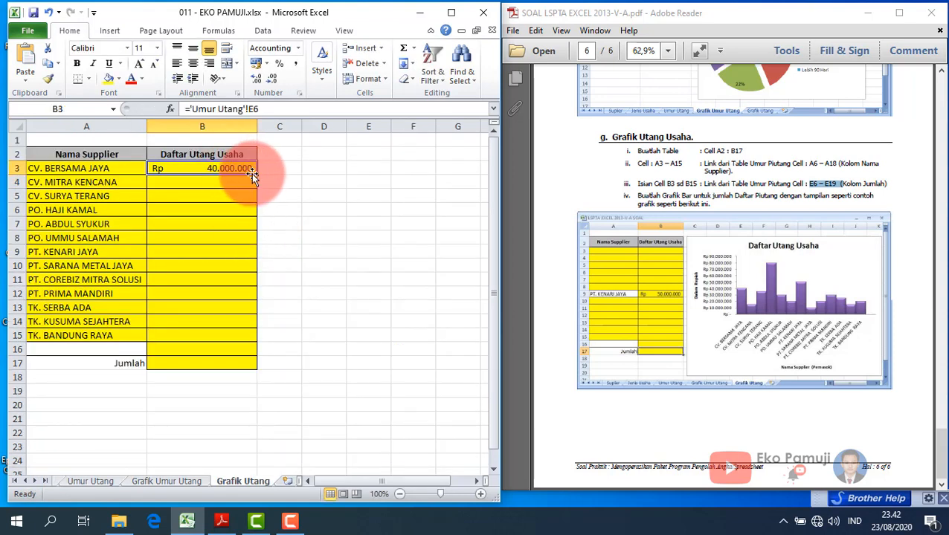
pyautogui.moveTo(257, 179); pyautogui.dragTo(247, 375)
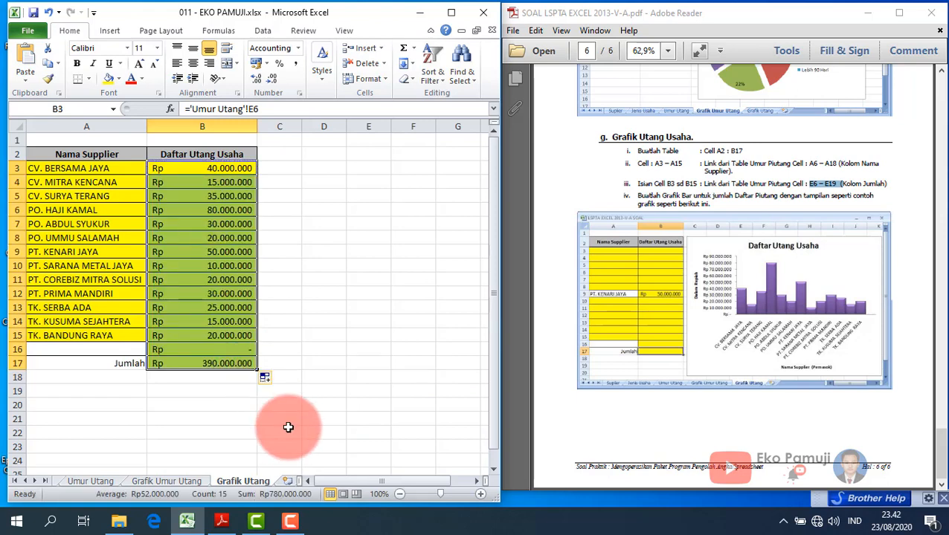
pyautogui.click(263, 426)
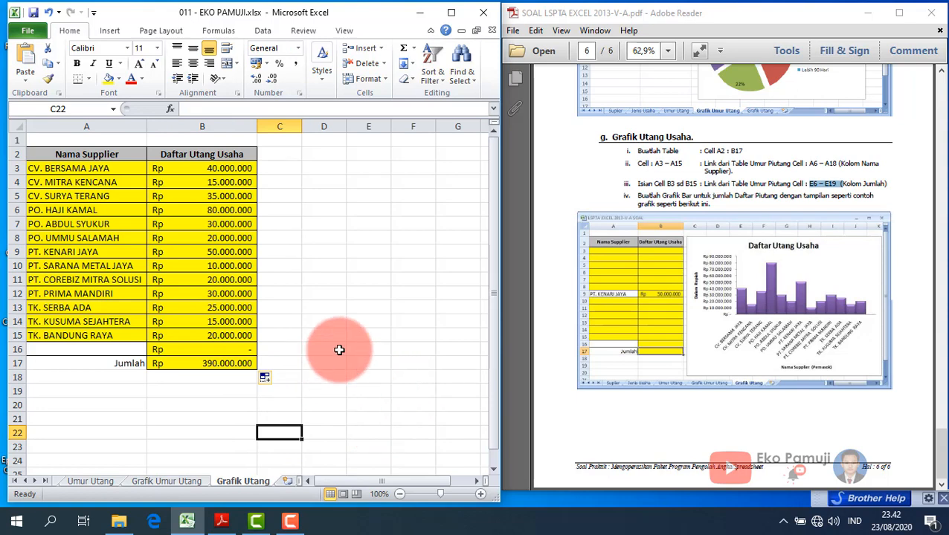
# Insert a 2-D clustered column chart from A3:B15 and delete its legend.
pyautogui.moveTo(45, 168); pyautogui.dragTo(216, 335)
pyautogui.click(109, 31)
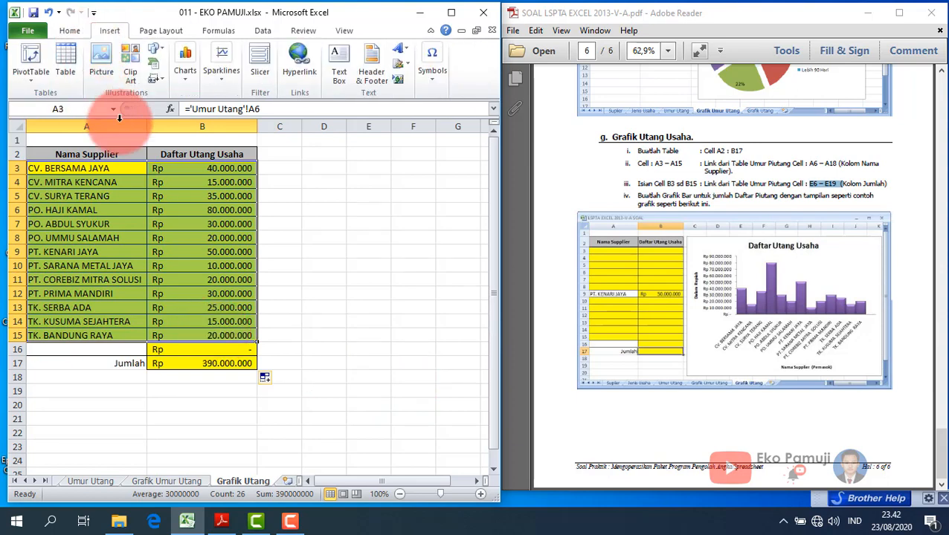
pyautogui.click(185, 81)
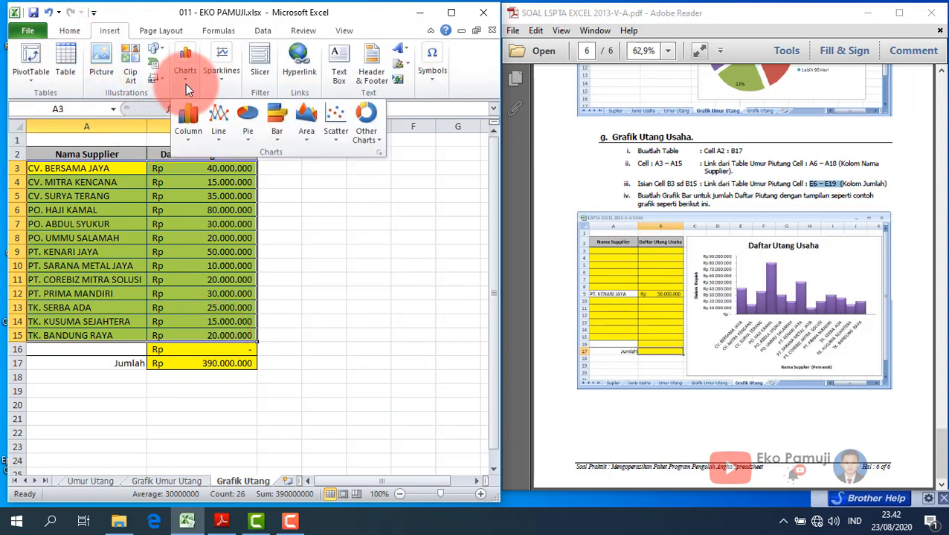
pyautogui.click(190, 143)
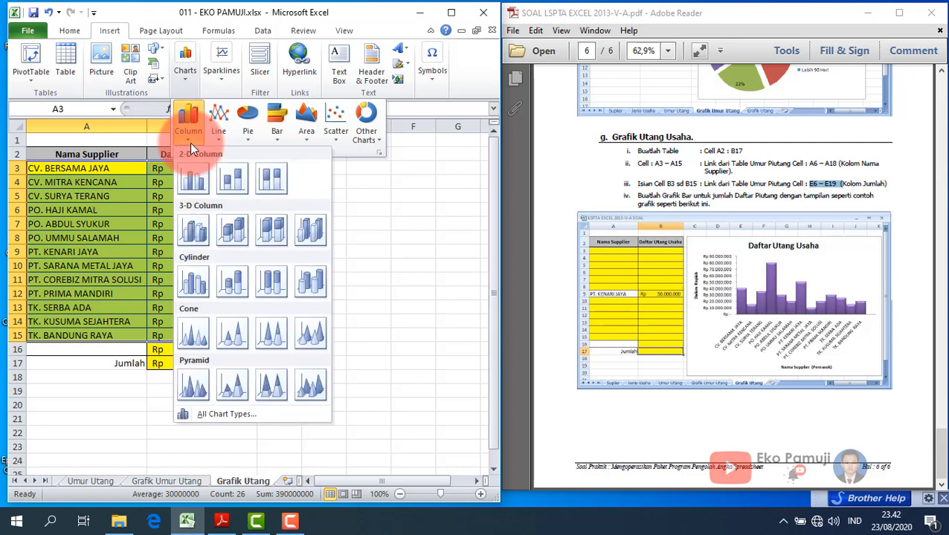
pyautogui.click(197, 184)
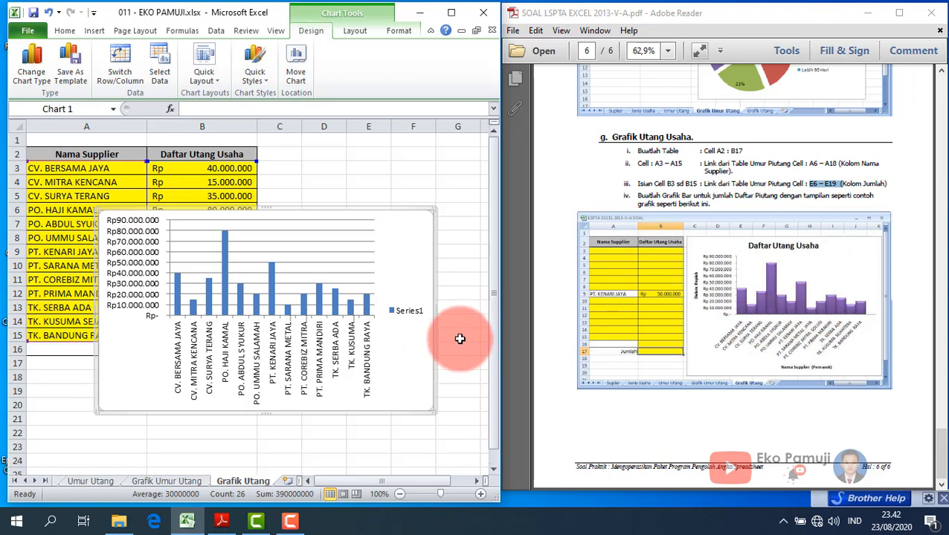
pyautogui.click(410, 311)
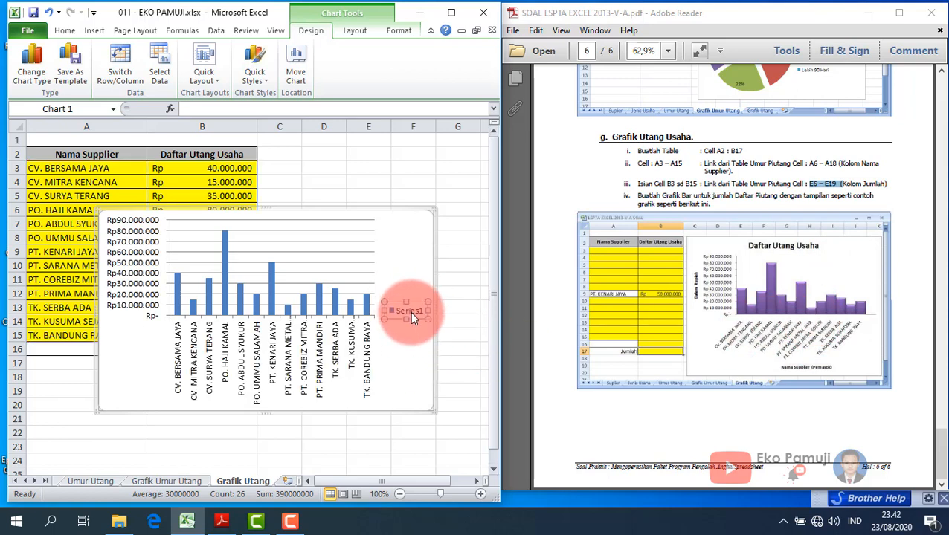
pyautogui.press('Delete')
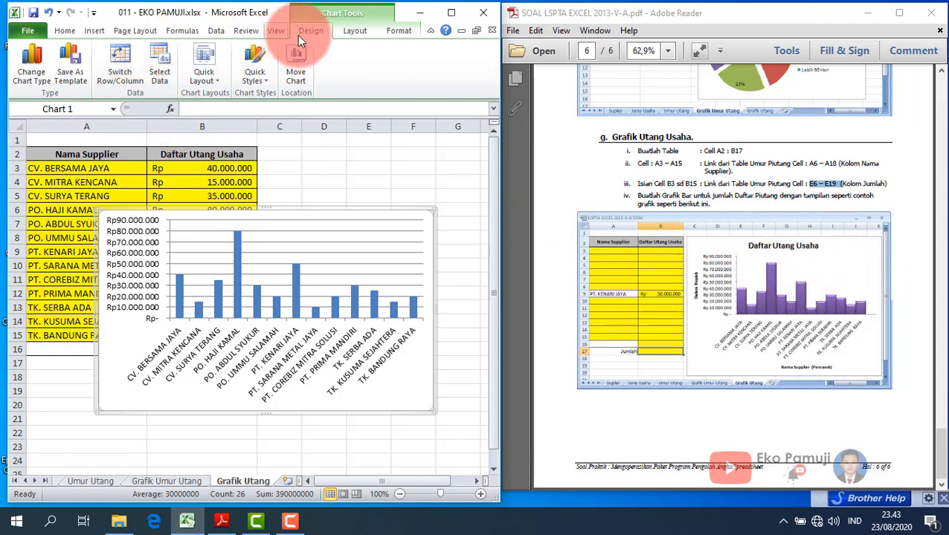
# Add a chart title above the plot of the supplier debt column chart.
pyautogui.click(358, 31)
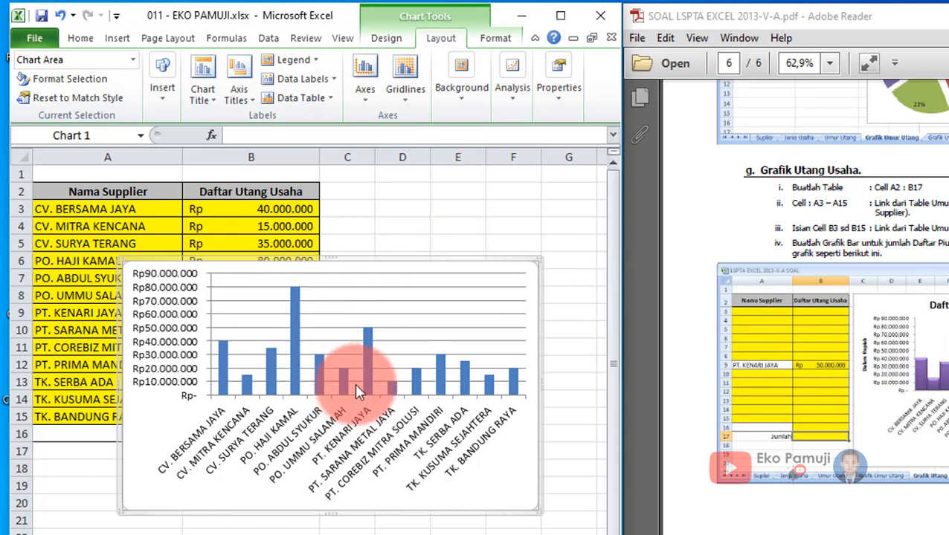
pyautogui.click(411, 207)
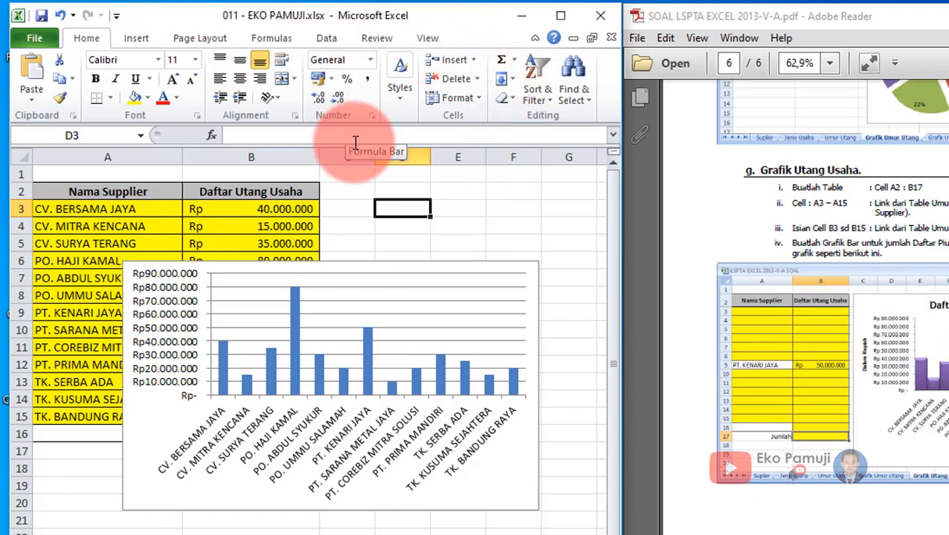
pyautogui.click(408, 308)
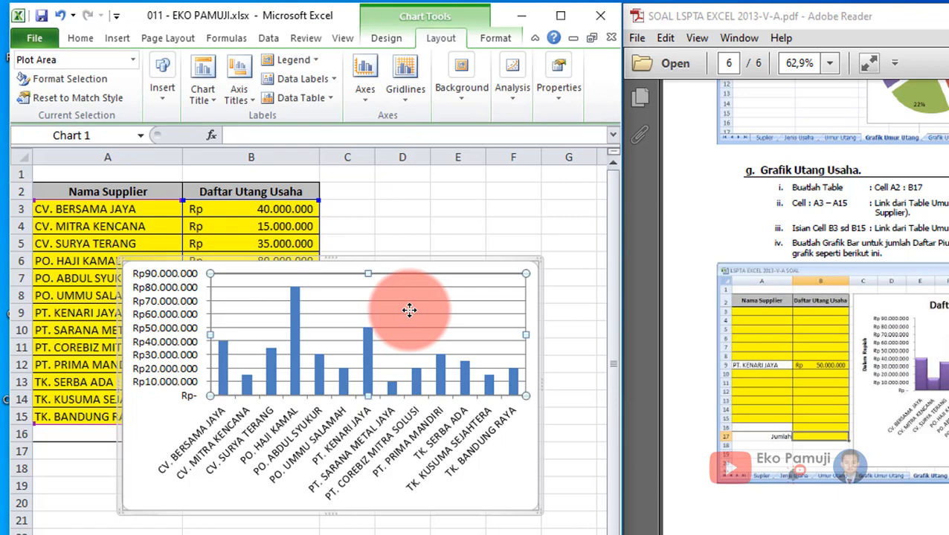
pyautogui.click(214, 99)
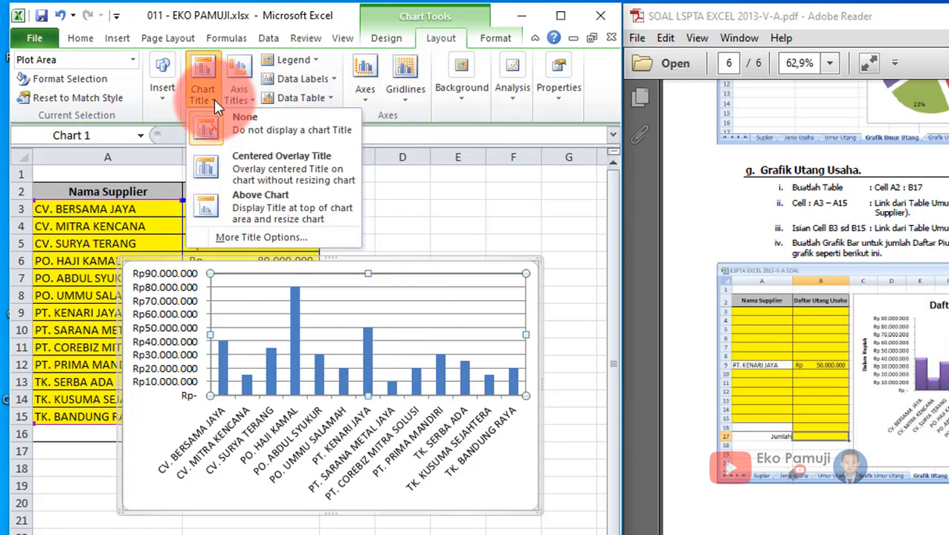
pyautogui.click(257, 204)
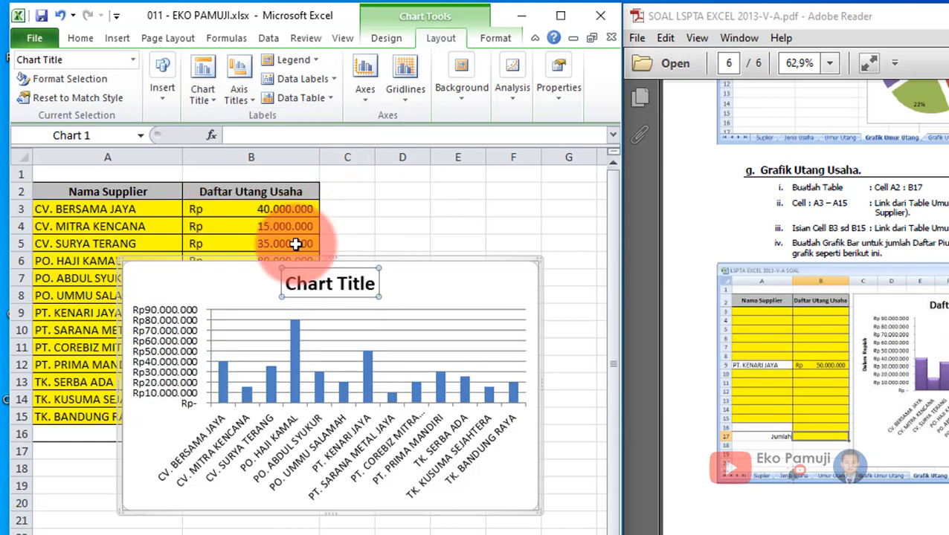
# Replace the chart title's placeholder text with Daftar Utang Usaha.
pyautogui.click(334, 285)
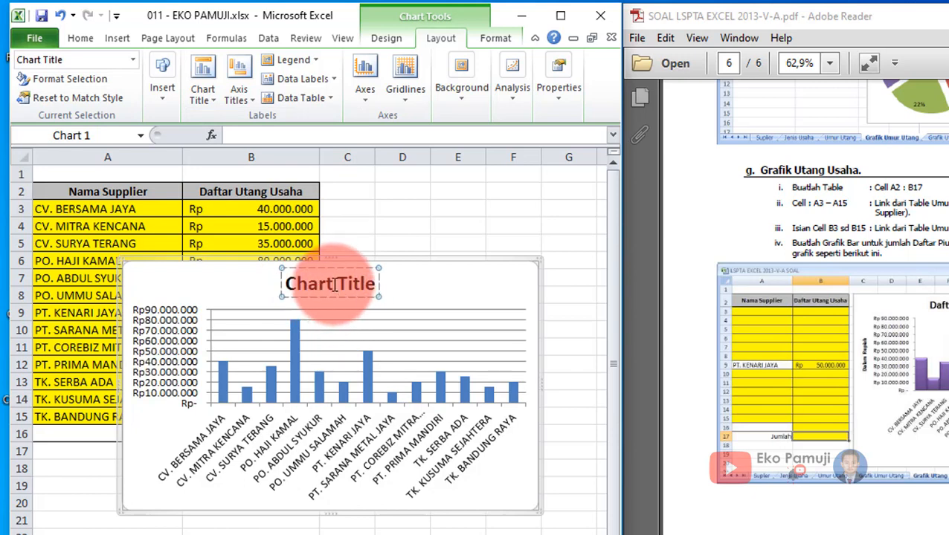
pyautogui.tripleClick(334, 285)
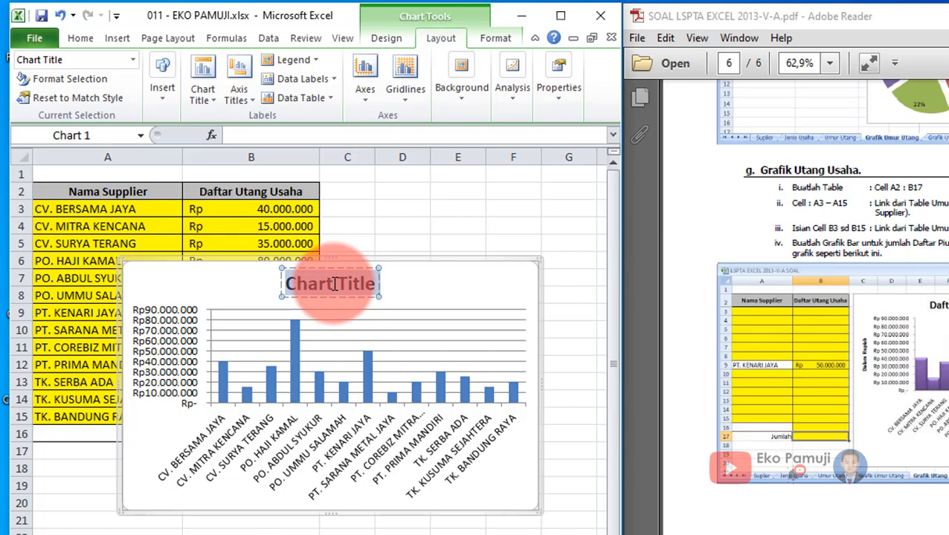
pyautogui.write('Dafta')
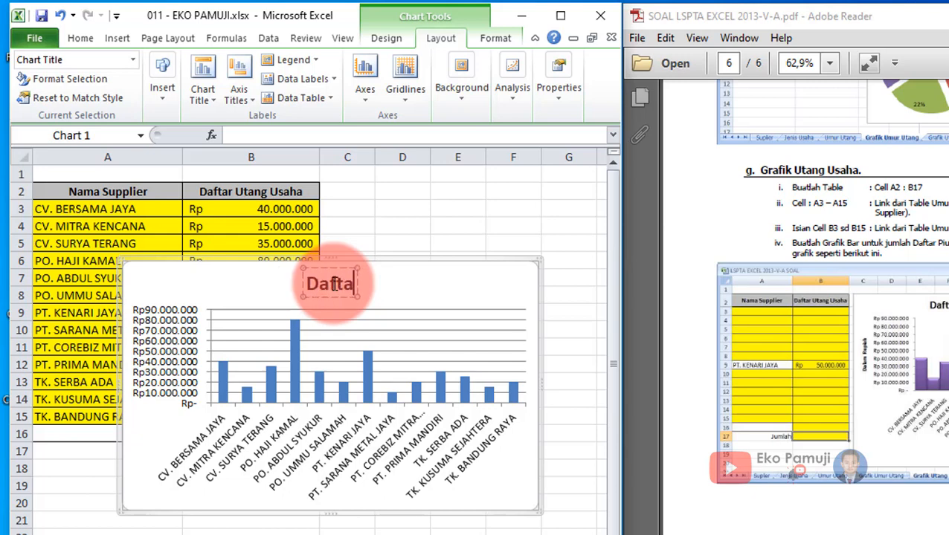
pyautogui.write('r Utanf Y')
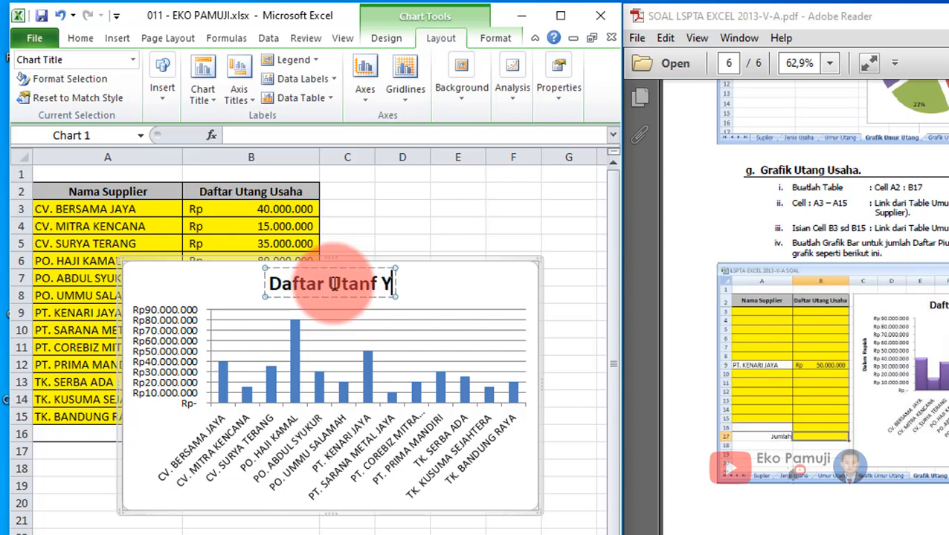
pyautogui.press('BackSpace')
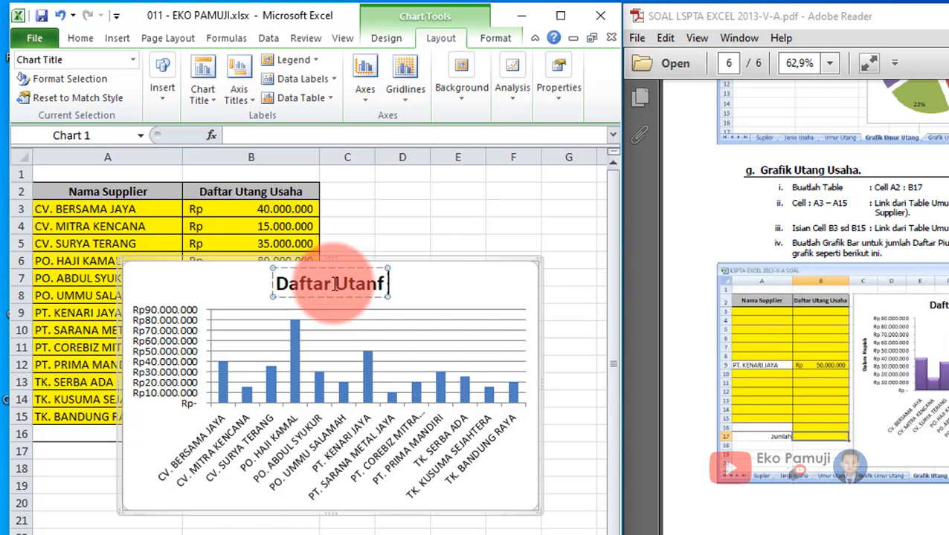
pyautogui.write('Usaha')
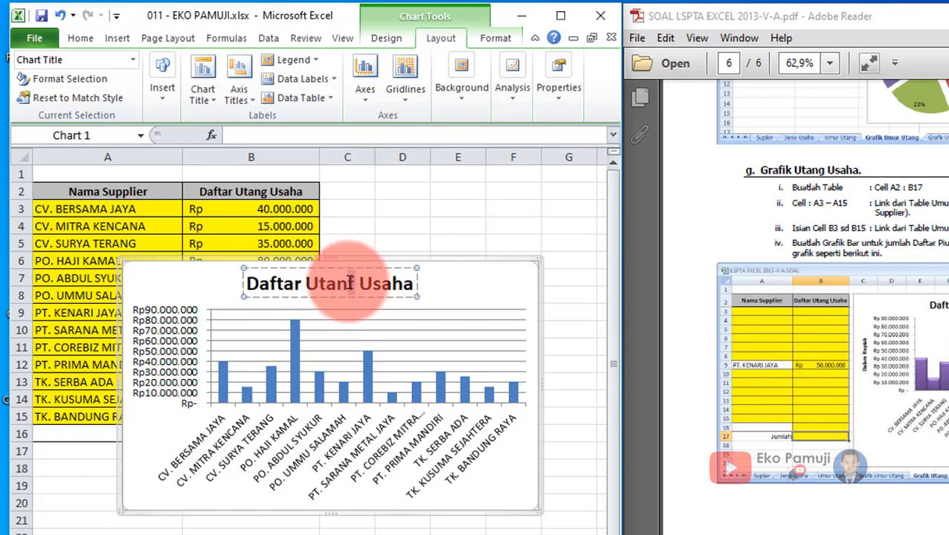
pyautogui.doubleClick(347, 282)
pyautogui.press('BackSpace')
pyautogui.write('g')
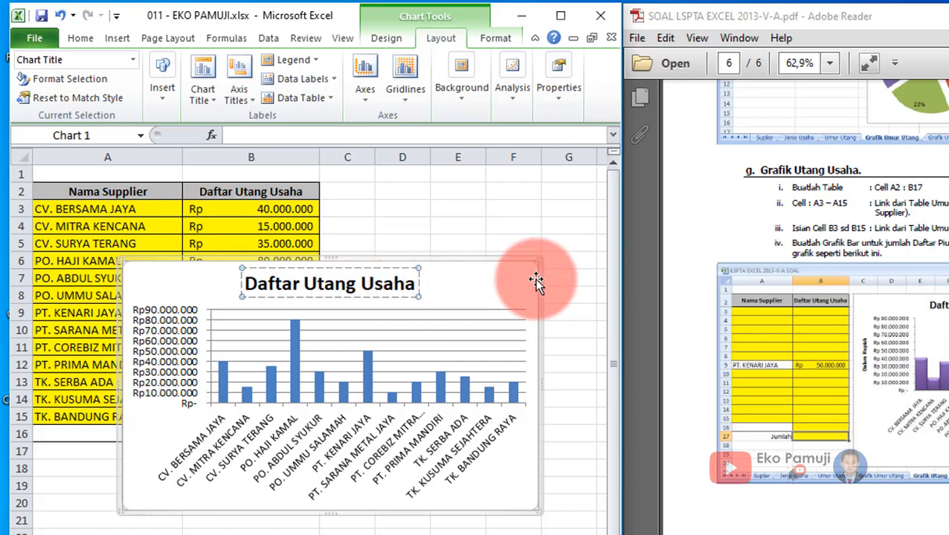
pyautogui.click(476, 421)
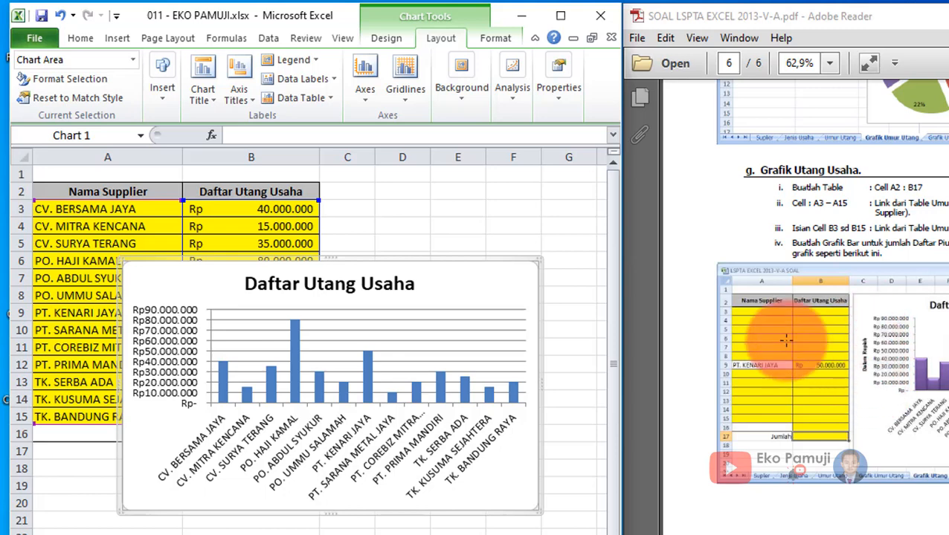
# Add a rotated primary vertical axis title to the chart reading Dalam Rupiah.
pyautogui.click(250, 101)
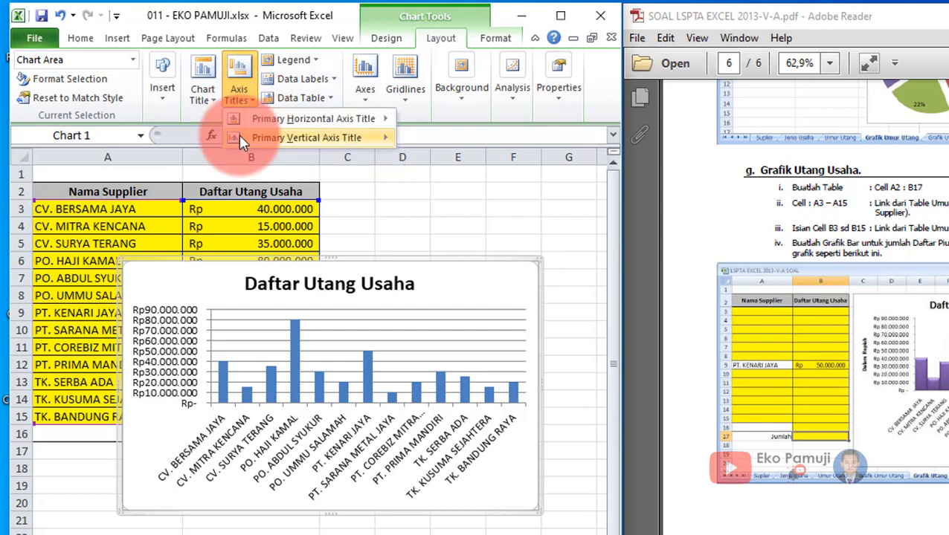
pyautogui.moveTo(239, 134)
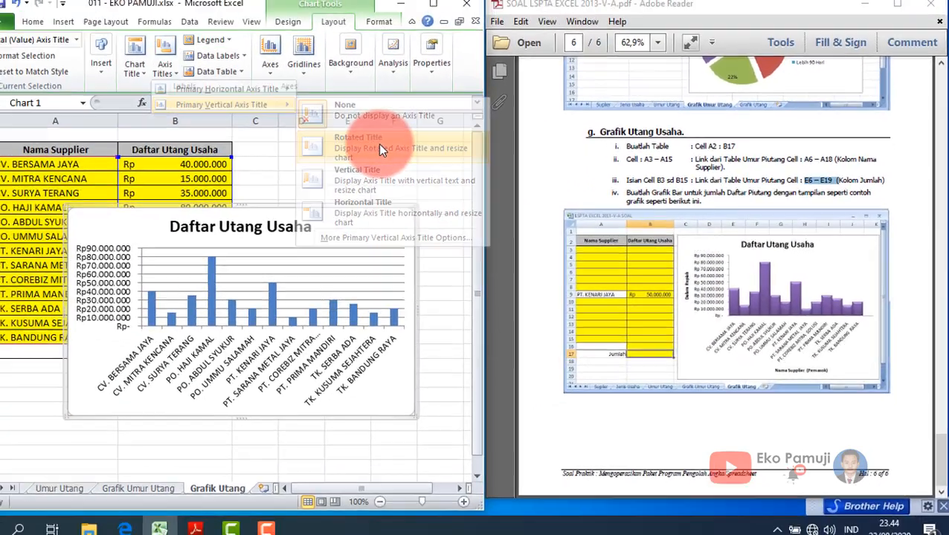
pyautogui.click(275, 124)
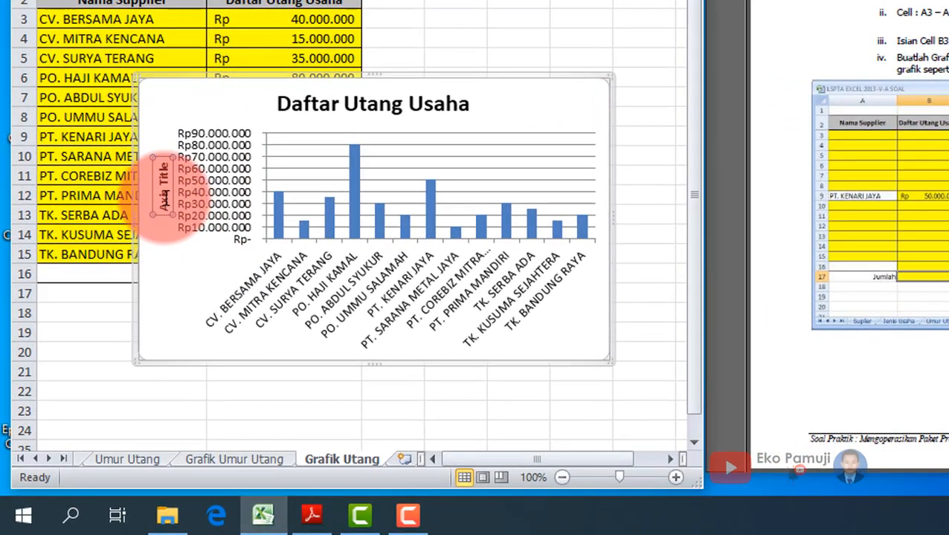
pyautogui.click(145, 233)
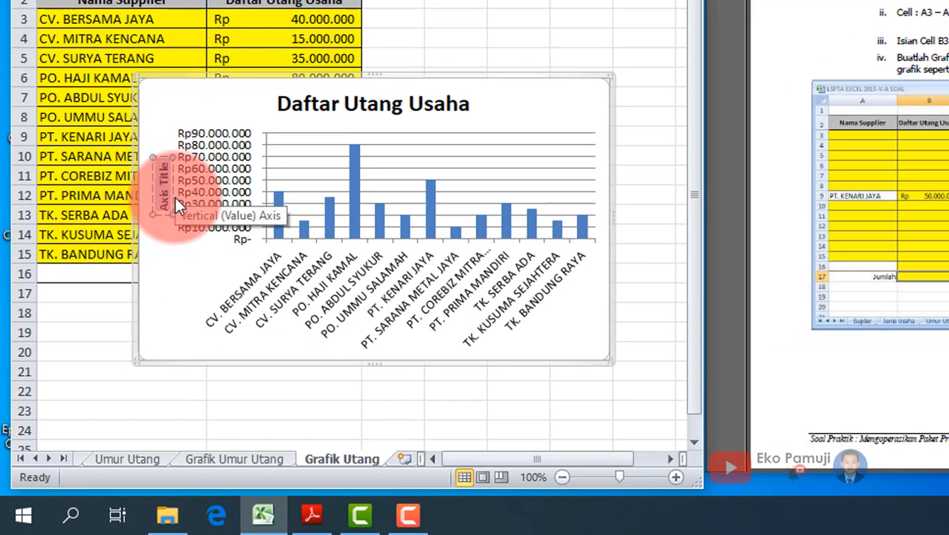
pyautogui.write('Dalam')
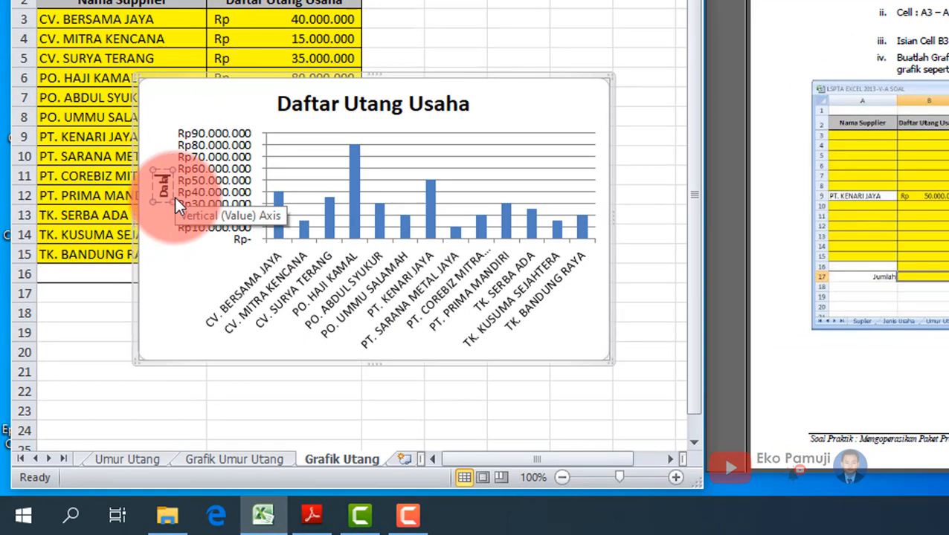
pyautogui.write(' Rupiah')
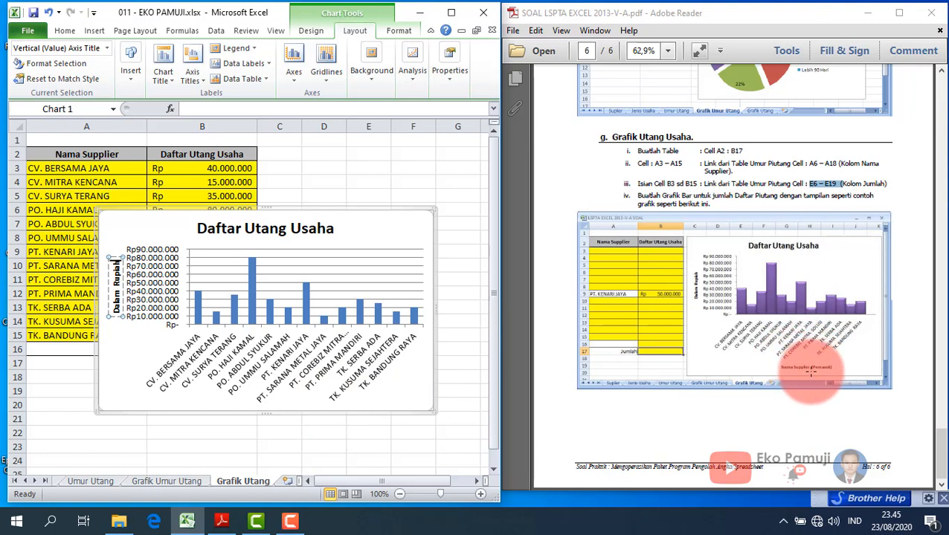
# Add a primary horizontal axis title below the chart's category axis.
pyautogui.click(196, 84)
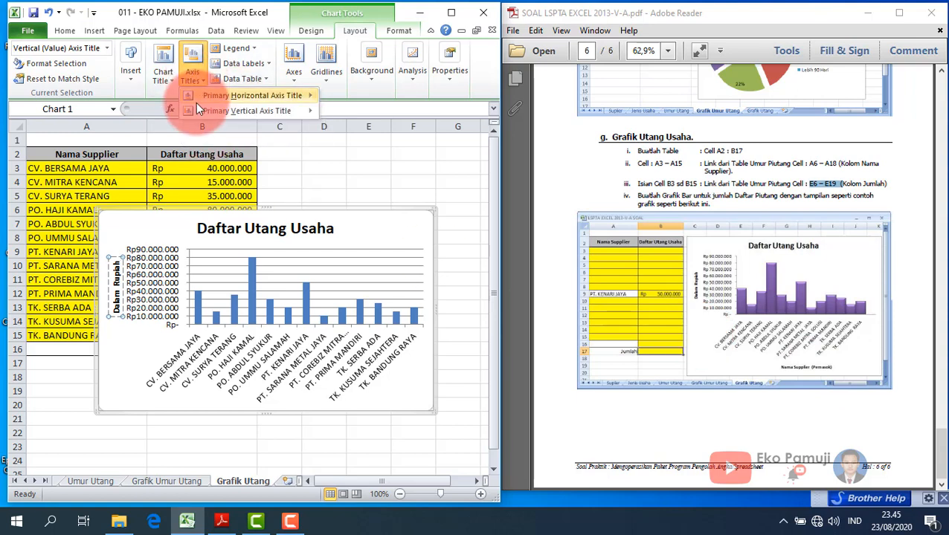
pyautogui.moveTo(195, 103)
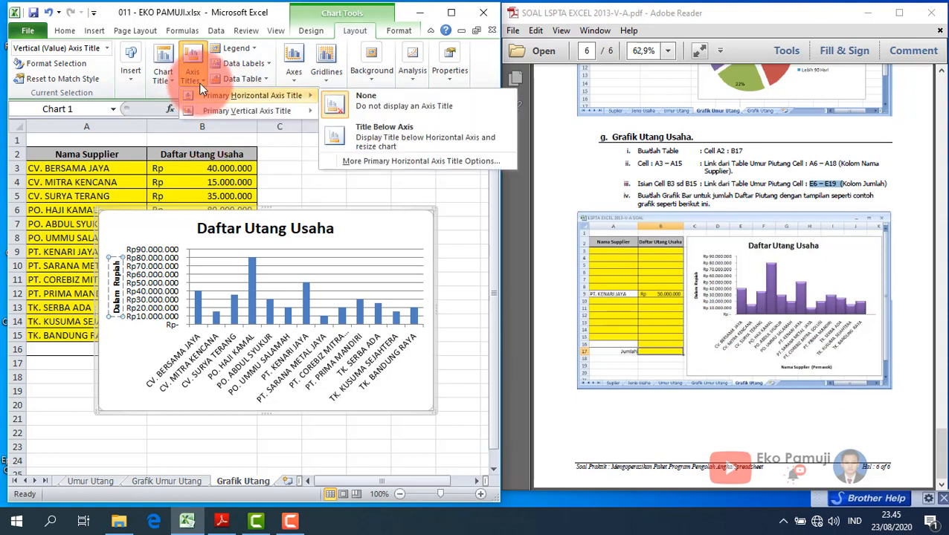
pyautogui.click(198, 82)
pyautogui.click(199, 82)
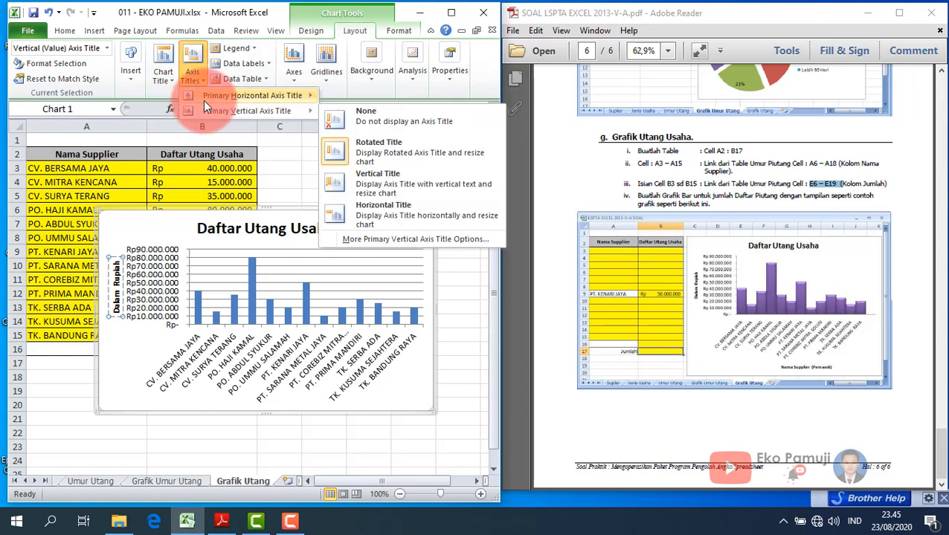
pyautogui.moveTo(207, 100)
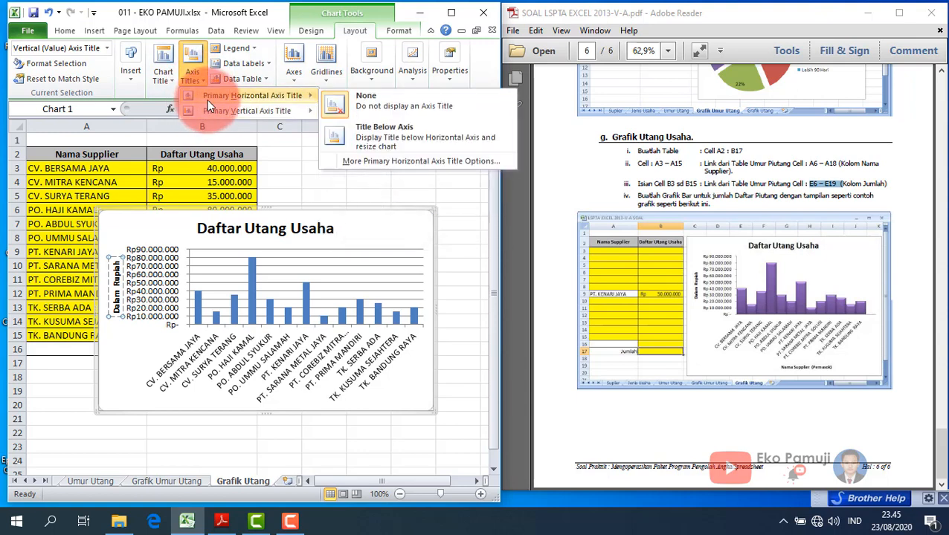
pyautogui.click(412, 143)
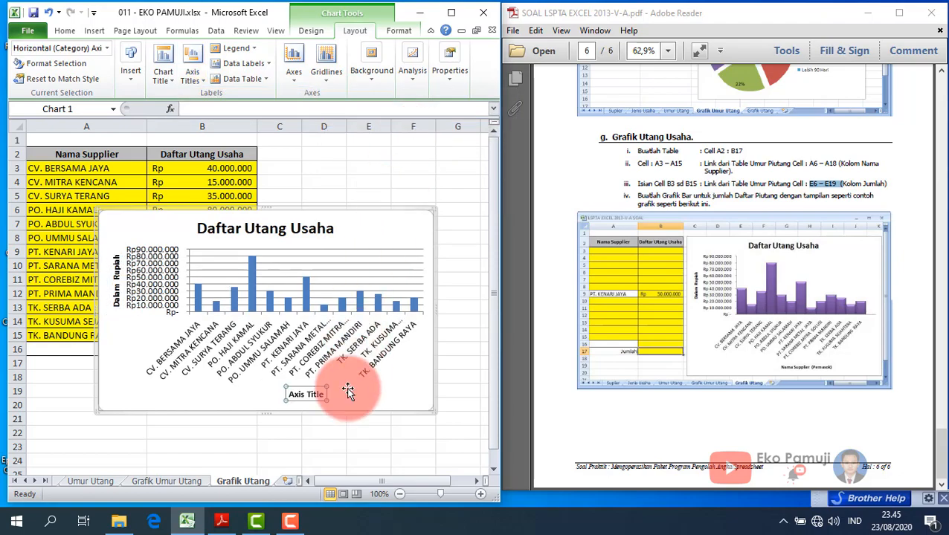
# Set the horizontal axis title text to Data Suplier (Pemasok) and deselect the chart.
pyautogui.tripleClick(311, 398)
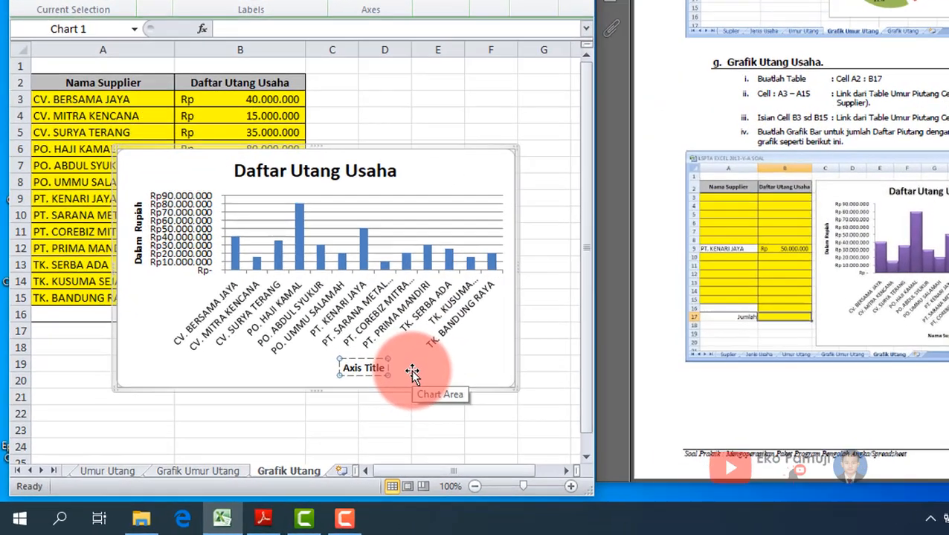
pyautogui.write('Data')
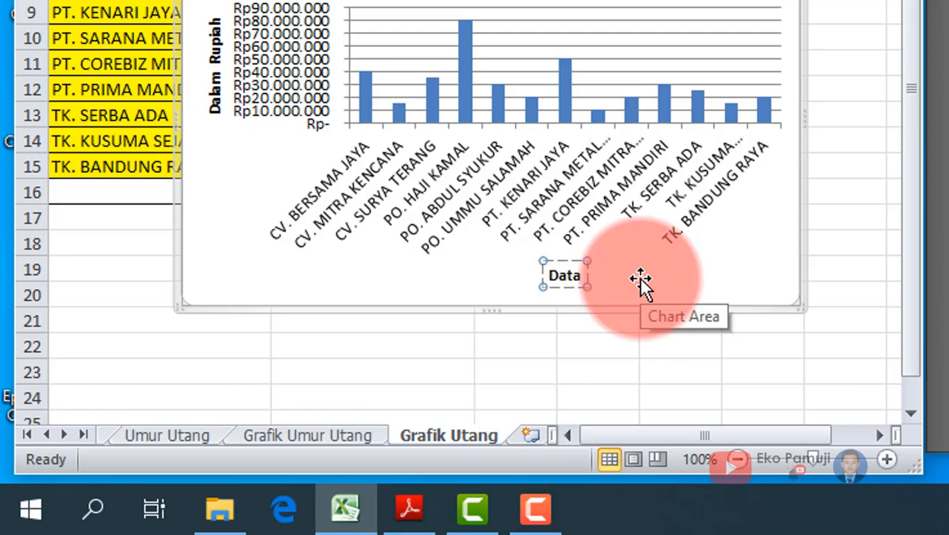
pyautogui.write(' Sup')
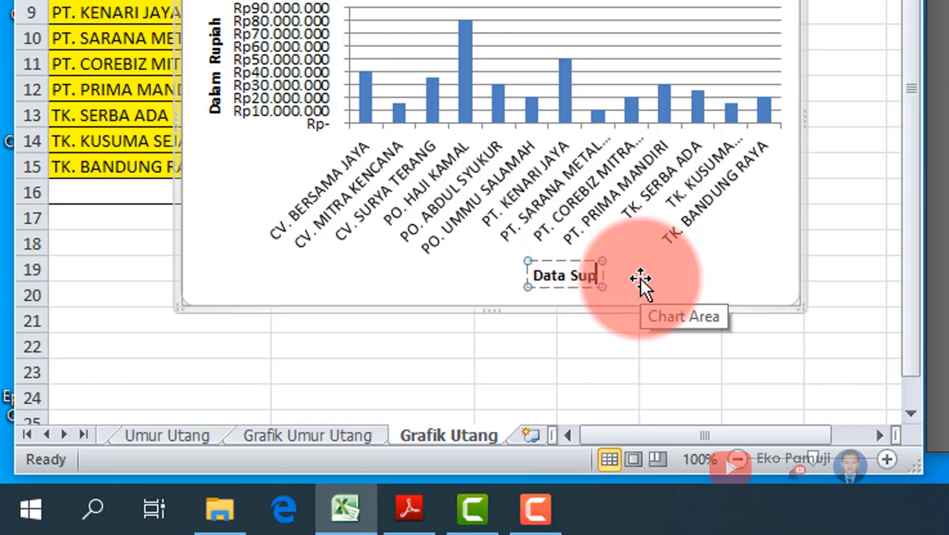
pyautogui.write('lir')
pyautogui.press('BackSpace')
pyautogui.write('er')
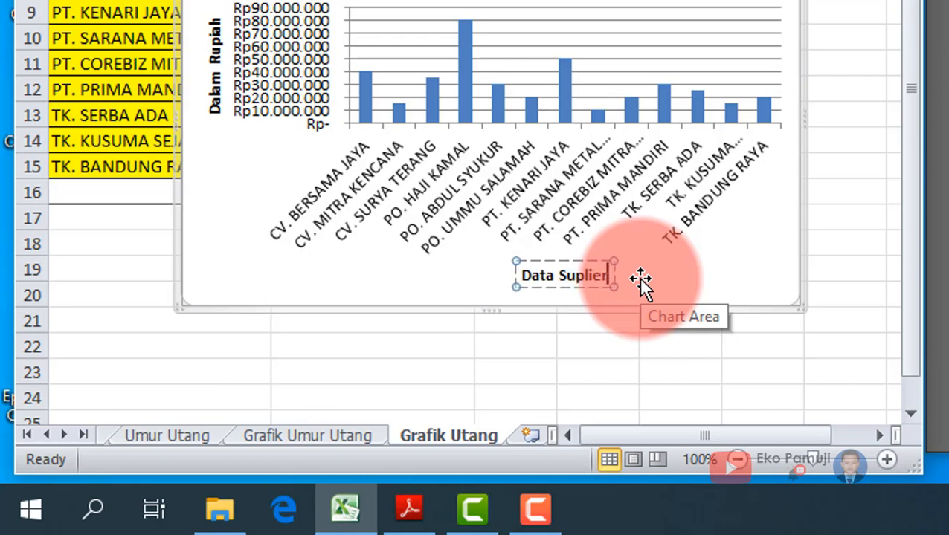
pyautogui.write(' (Pe')
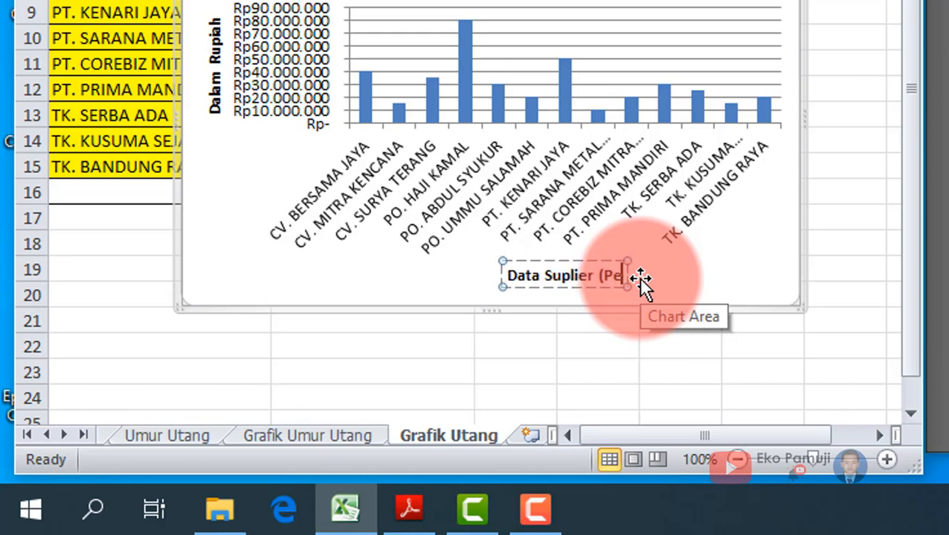
pyautogui.write('mas')
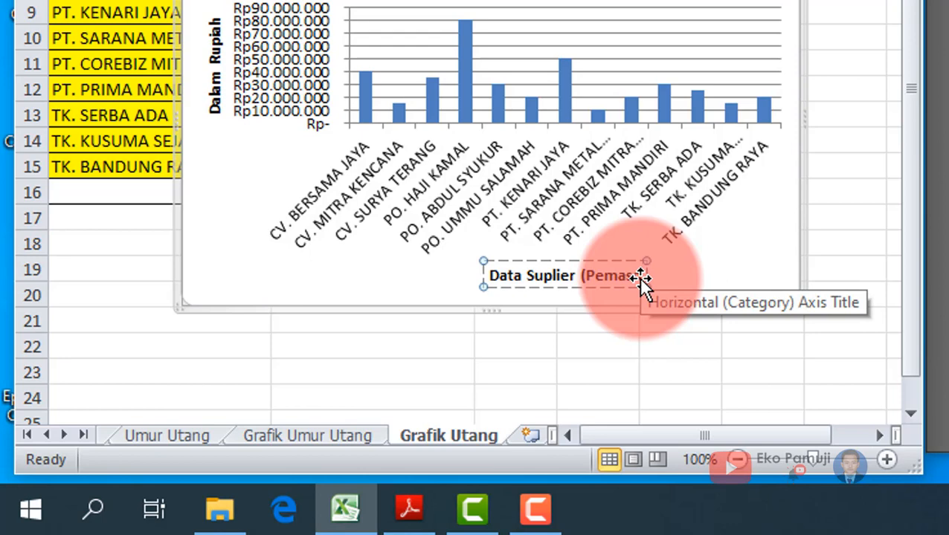
pyautogui.write('o')
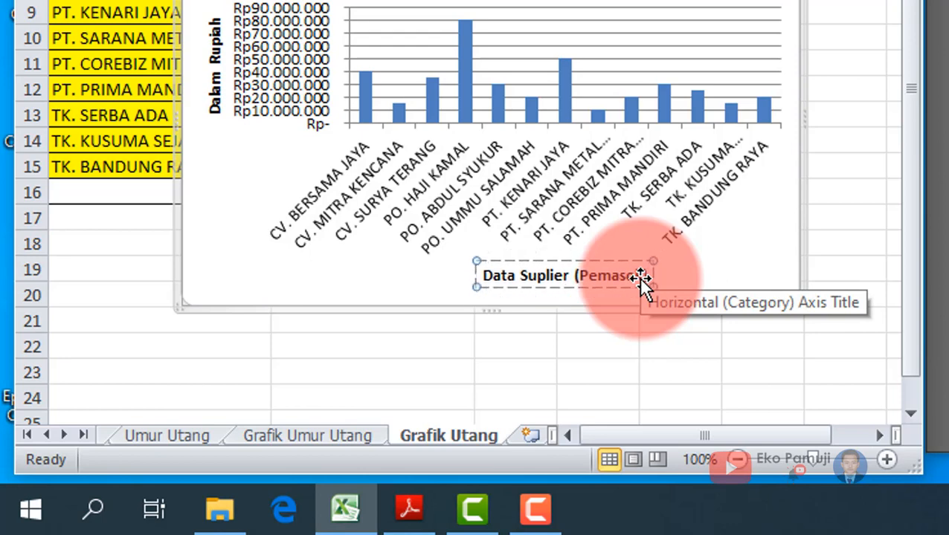
pyautogui.write('k)')
pyautogui.click(727, 355)
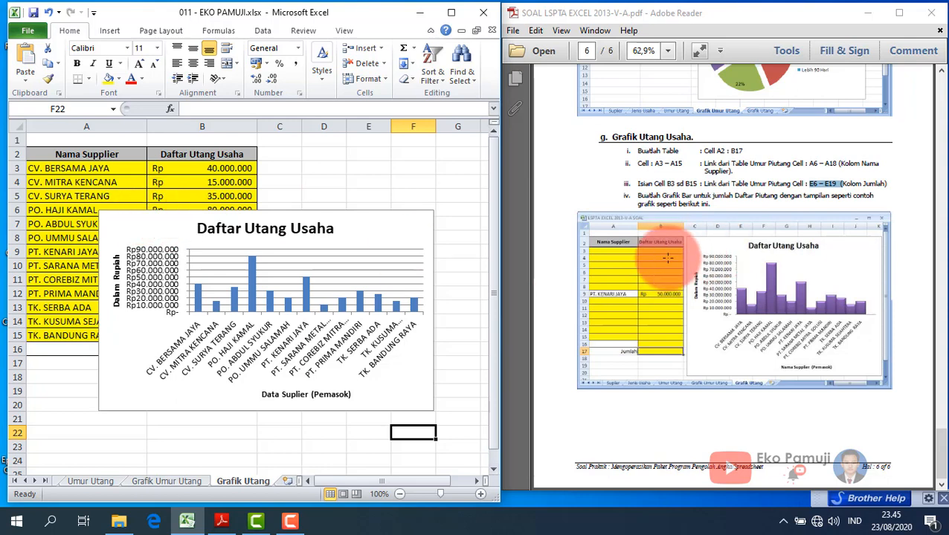
# Move the chart off the supplier table so its upper-left corner sits at about cell C2.
pyautogui.click(224, 229)
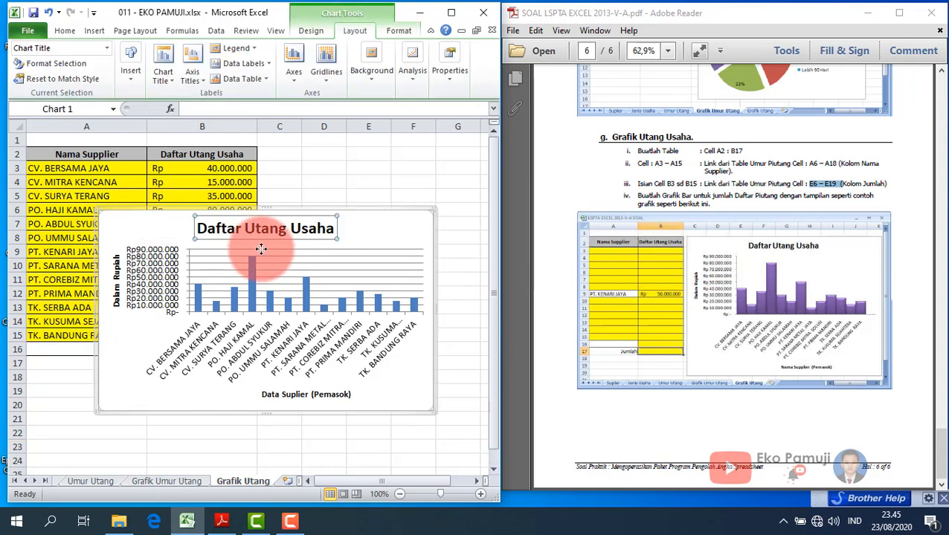
pyautogui.click(123, 221)
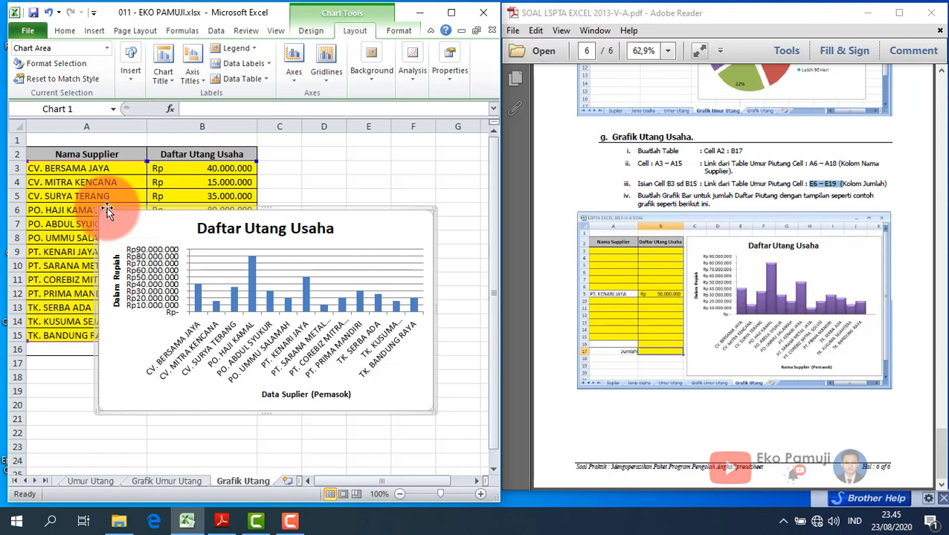
pyautogui.moveTo(106, 210); pyautogui.dragTo(272, 144)
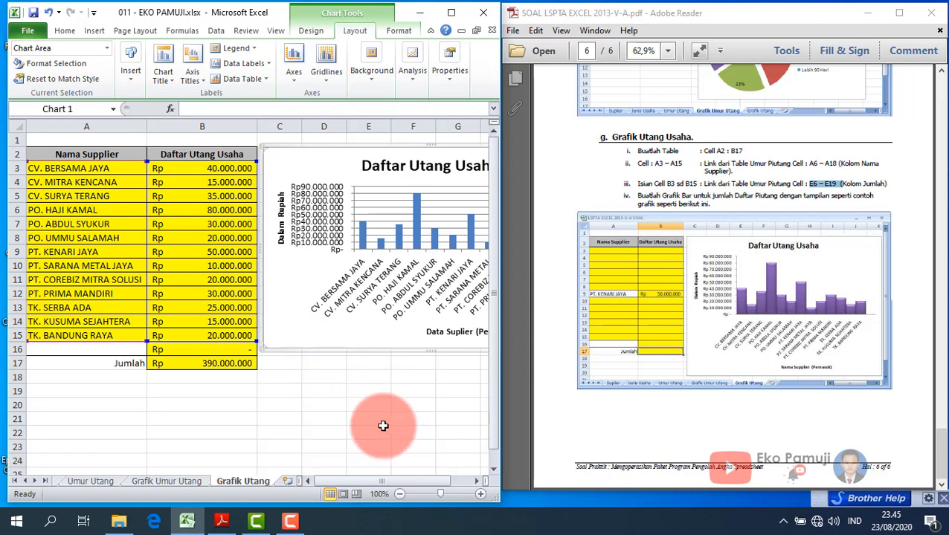
# Enlarge the Daftar Utang Usaha chart downward so its lower edge reaches about the end of row 18.
pyautogui.moveTo(402, 481); pyautogui.dragTo(437, 481)
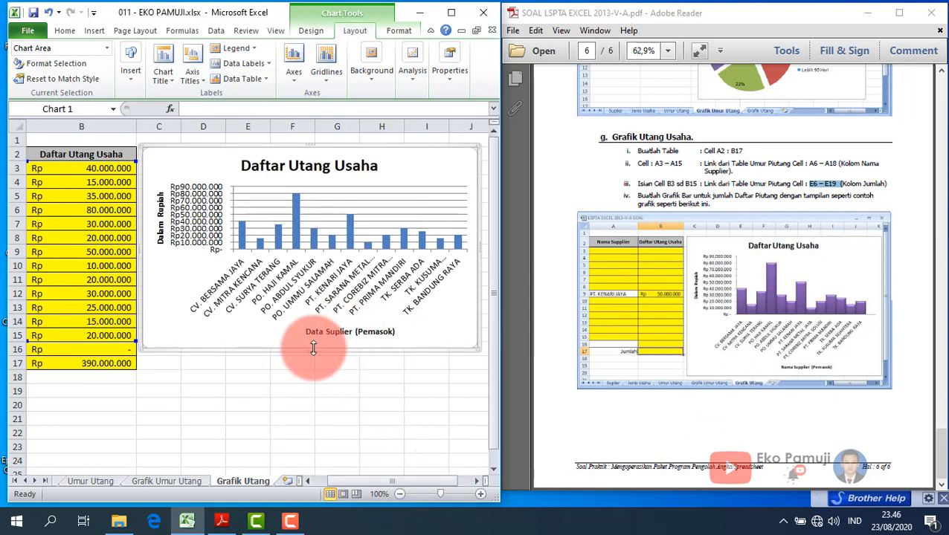
pyautogui.moveTo(311, 349); pyautogui.dragTo(311, 384)
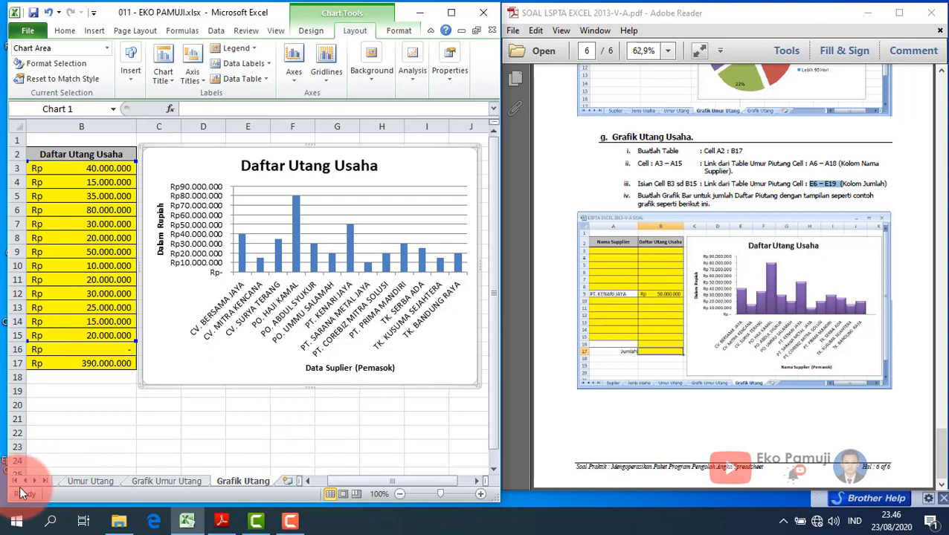
# Review the Supplier, Jenis Usaha and Umur Utang sheets, and inspect the Jatuh Tempo formula in cell H6 of Umur Utang.
pyautogui.click(95, 484)
pyautogui.click(25, 482)
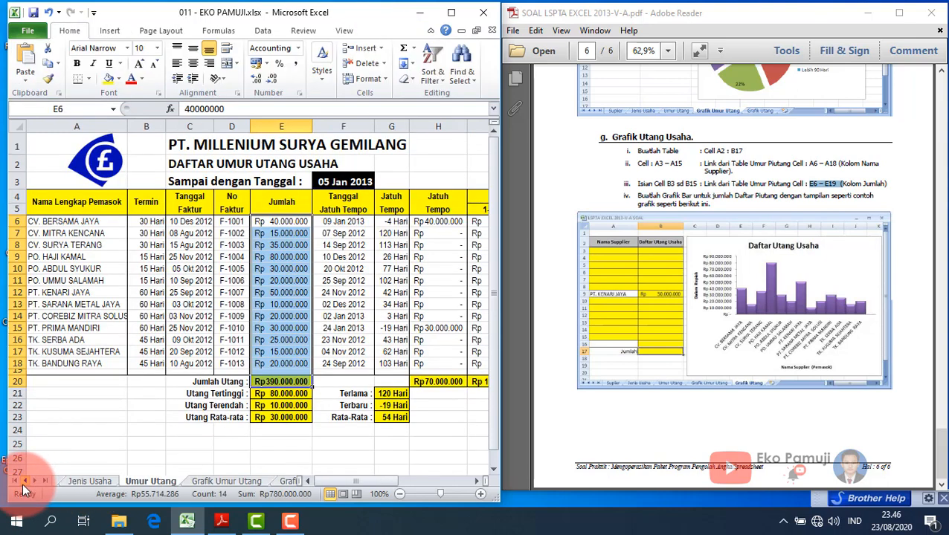
pyautogui.click(24, 482)
pyautogui.click(75, 482)
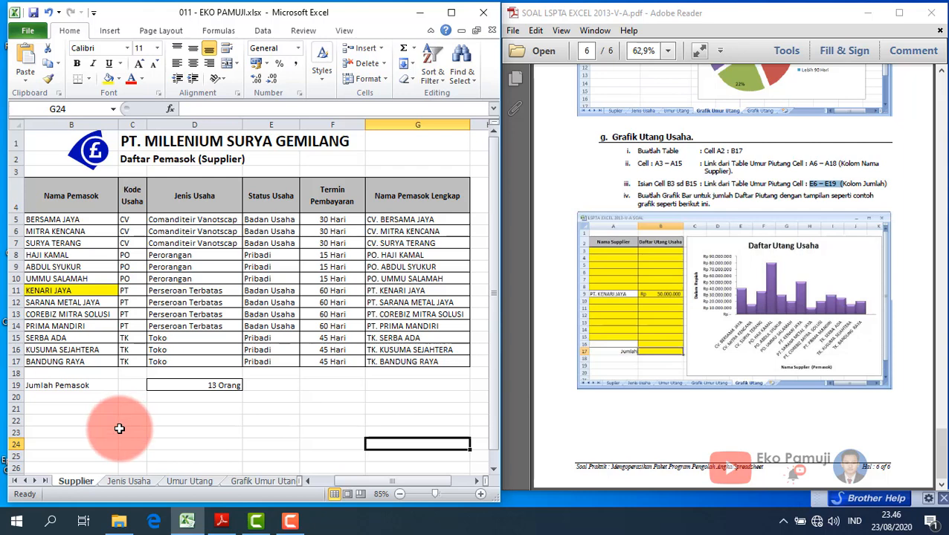
pyautogui.click(123, 481)
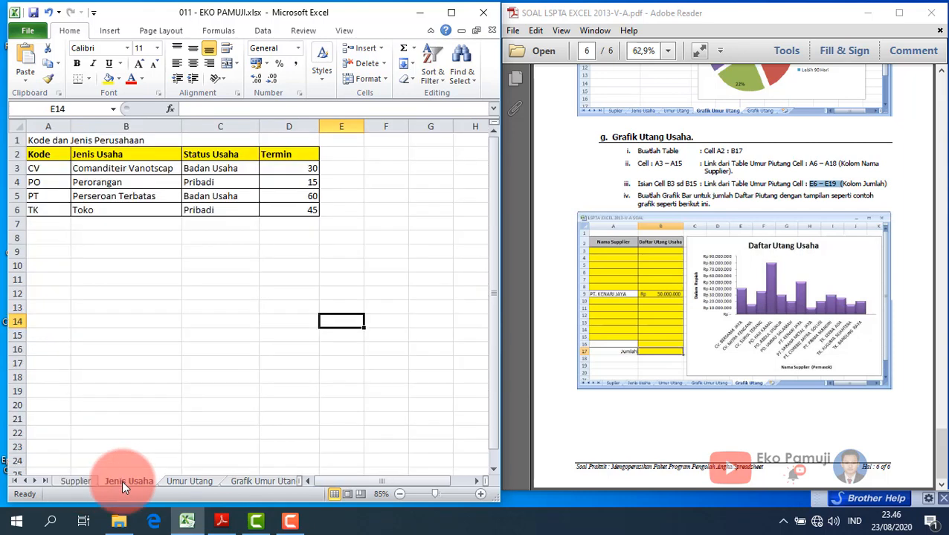
pyautogui.click(185, 481)
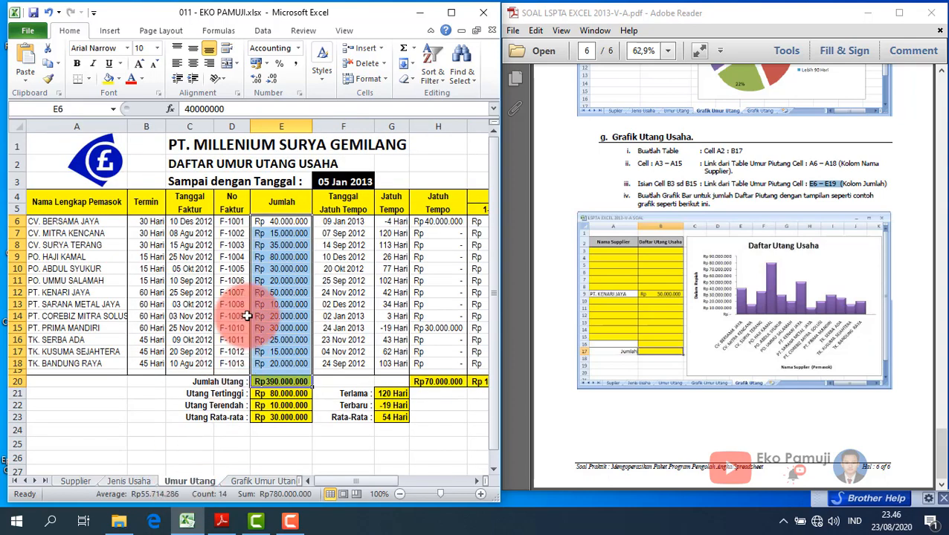
pyautogui.click(290, 304)
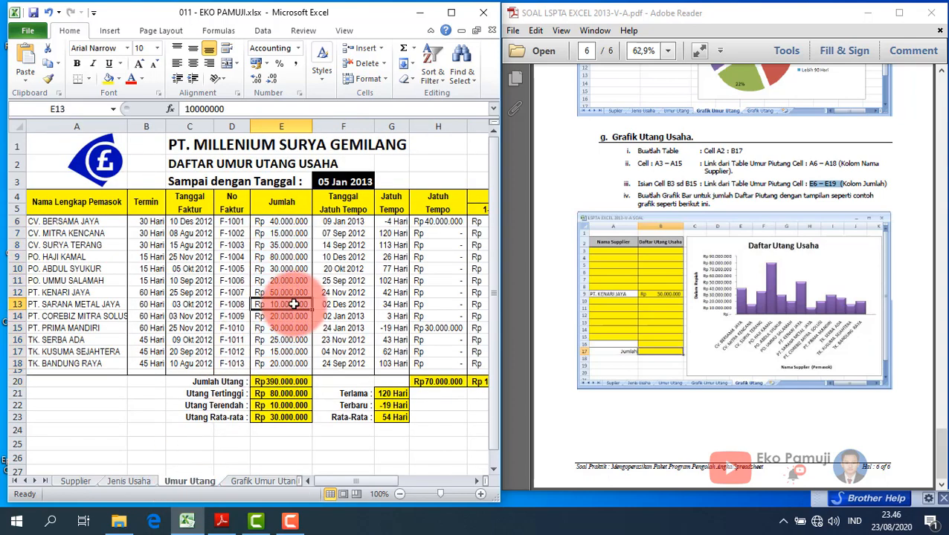
pyautogui.click(439, 221)
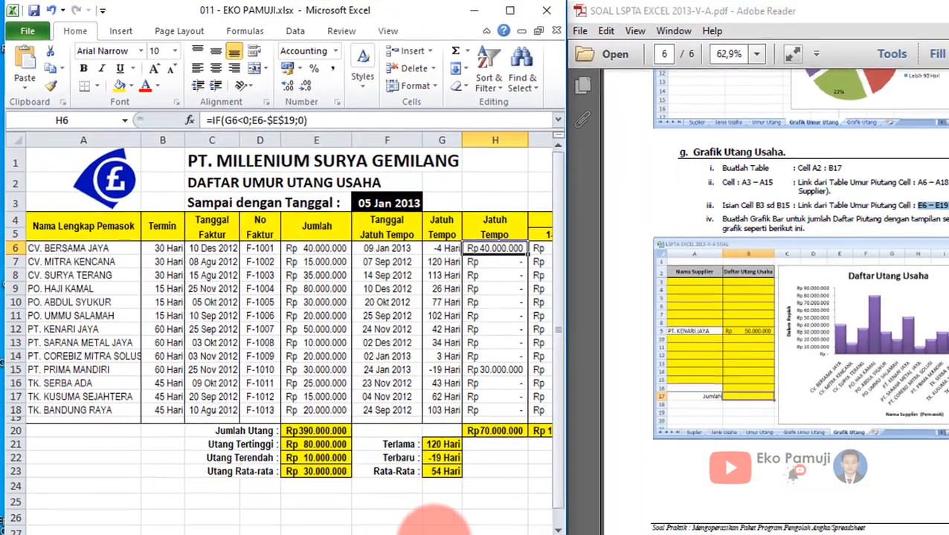
pyautogui.moveTo(378, 520); pyautogui.dragTo(395, 521)
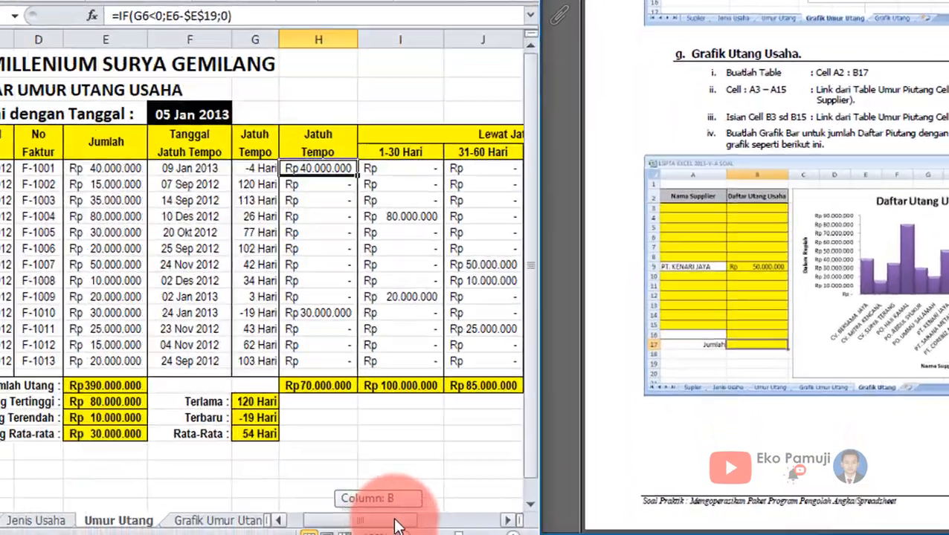
pyautogui.click(329, 438)
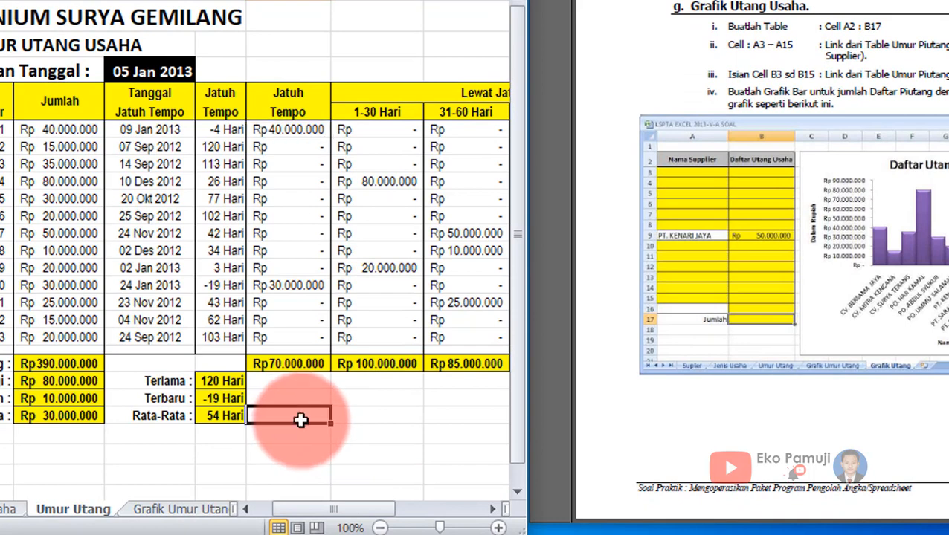
pyautogui.write('=if')
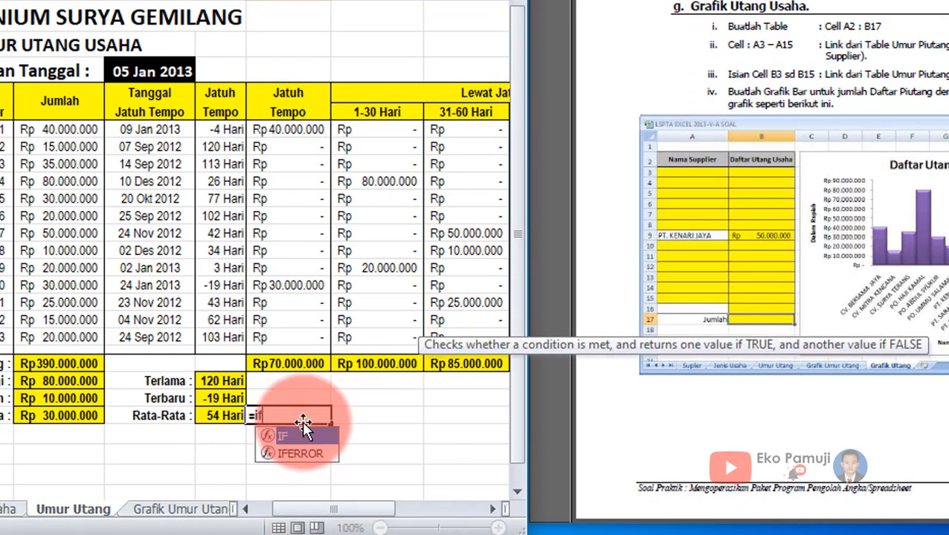
pyautogui.write('(')
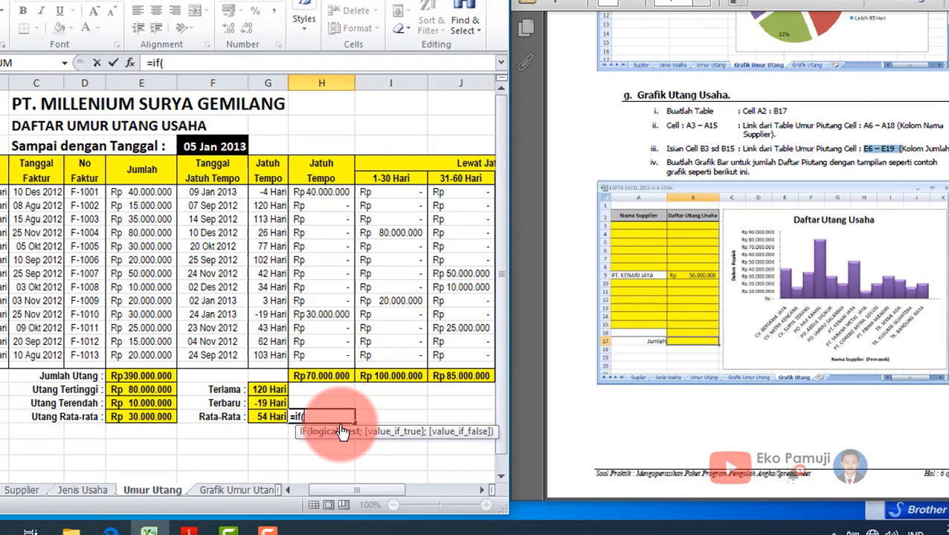
pyautogui.press('BackSpace')
pyautogui.press('BackSpace')
pyautogui.press('BackSpace')
pyautogui.press('BackSpace')
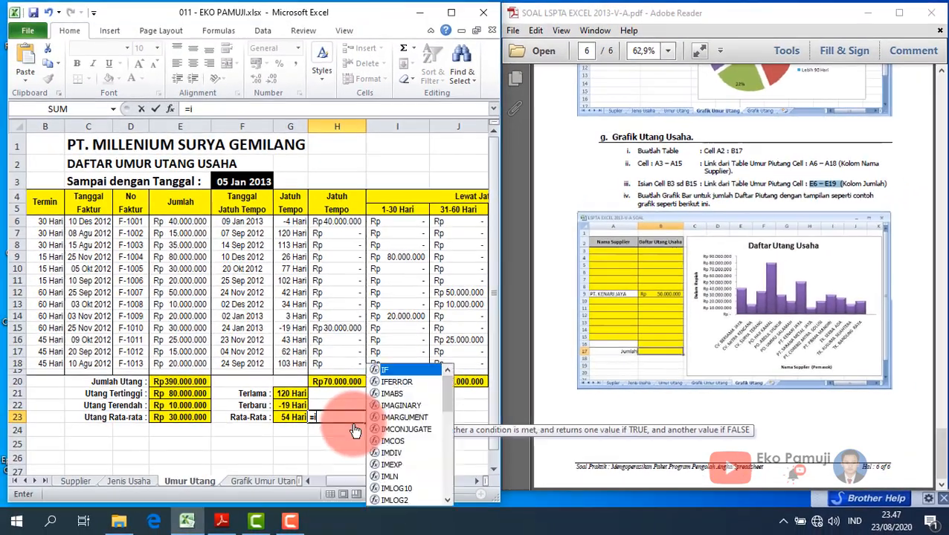
pyautogui.click(355, 430)
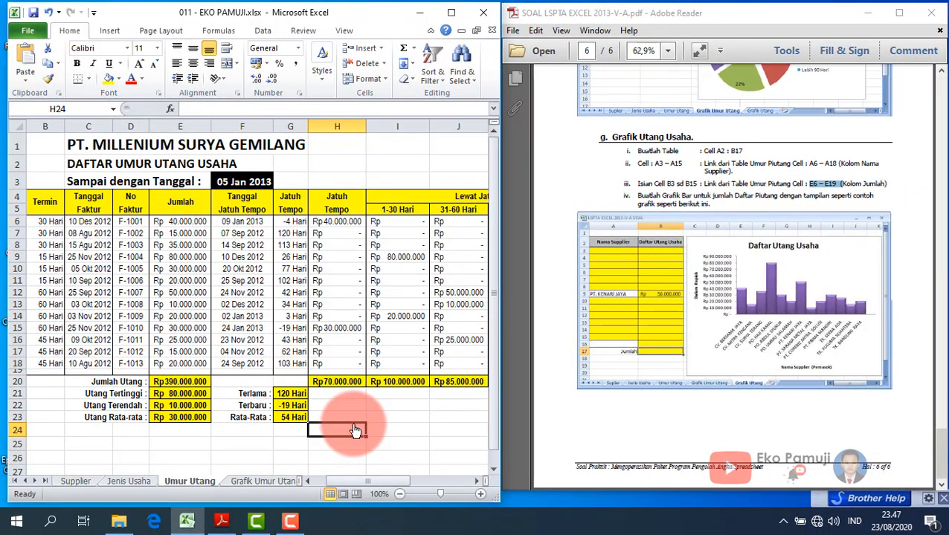